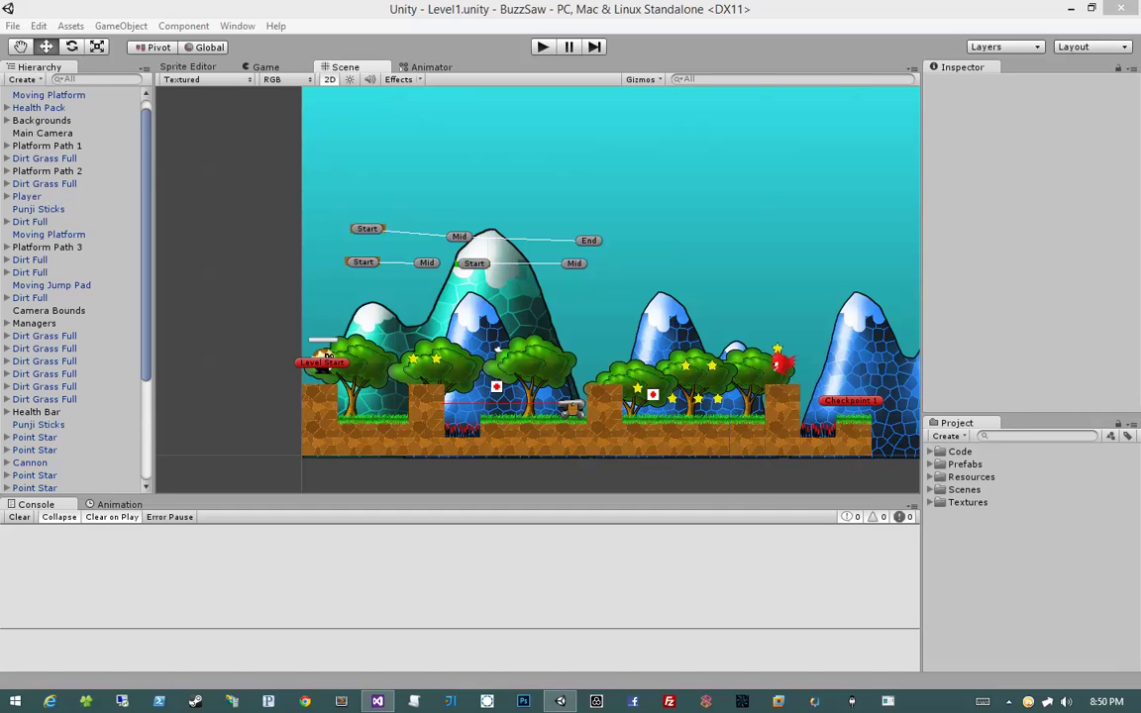
Step: Create a new project folder named Sound
left_click(946, 436)
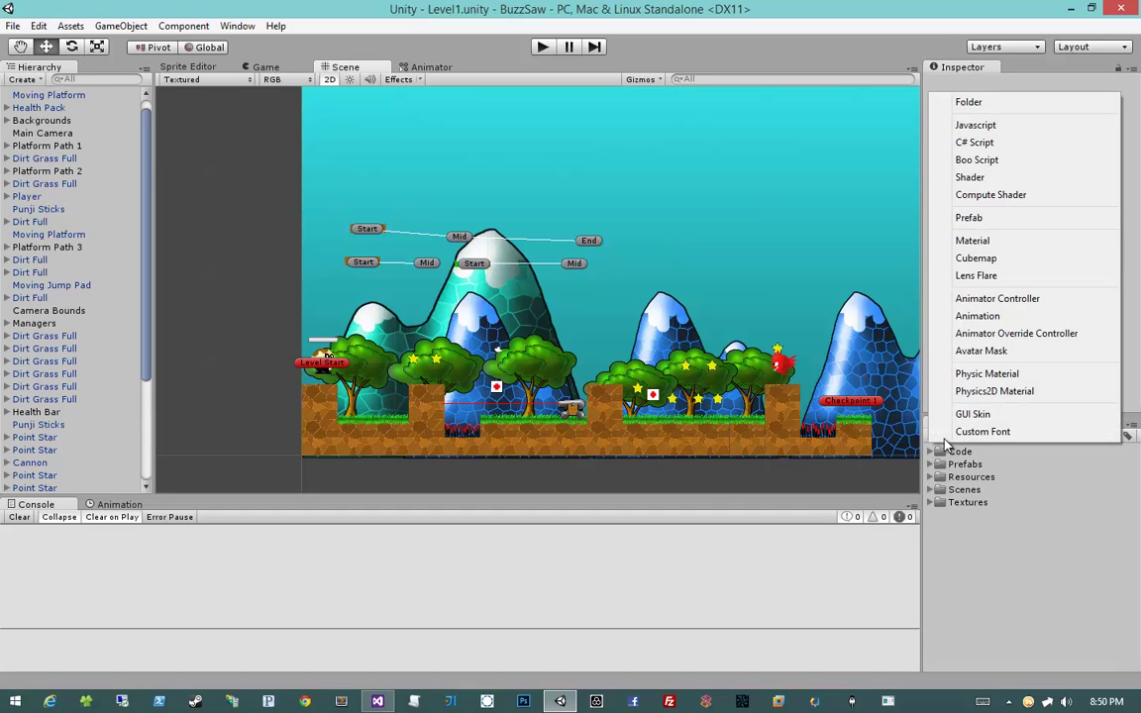
left_click(1018, 104)
type("Sound")
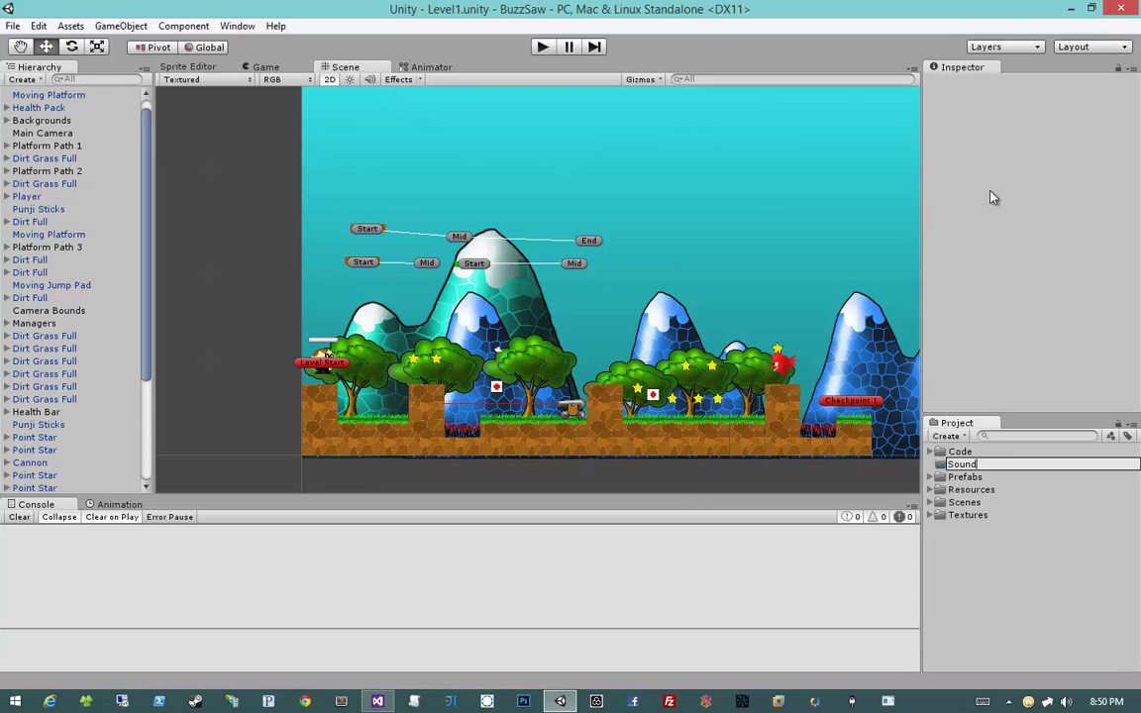
key("Return")
Step: Import all the audio files in New folder (24), from BaddieShoot.wav to Theme.mp3, from the file explorer into the project's Sound folder
left_click_drag(577, 0, 392, 83)
left_click_drag(372, 423, 319, 188)
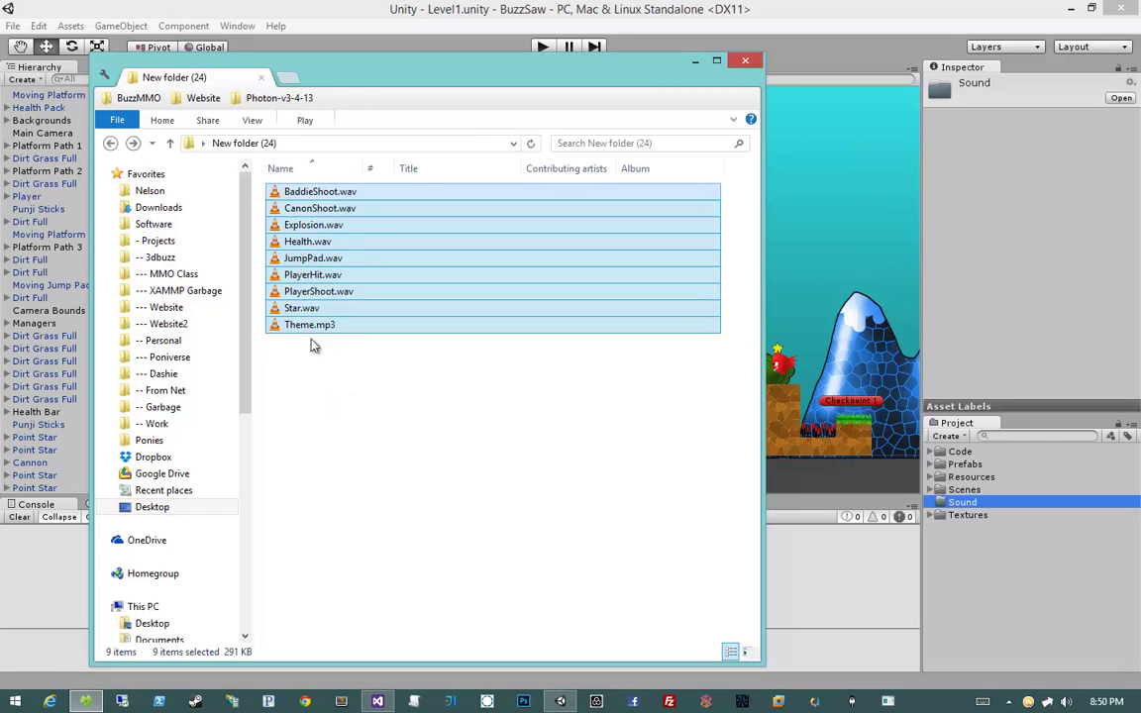
left_click_drag(288, 278, 962, 503)
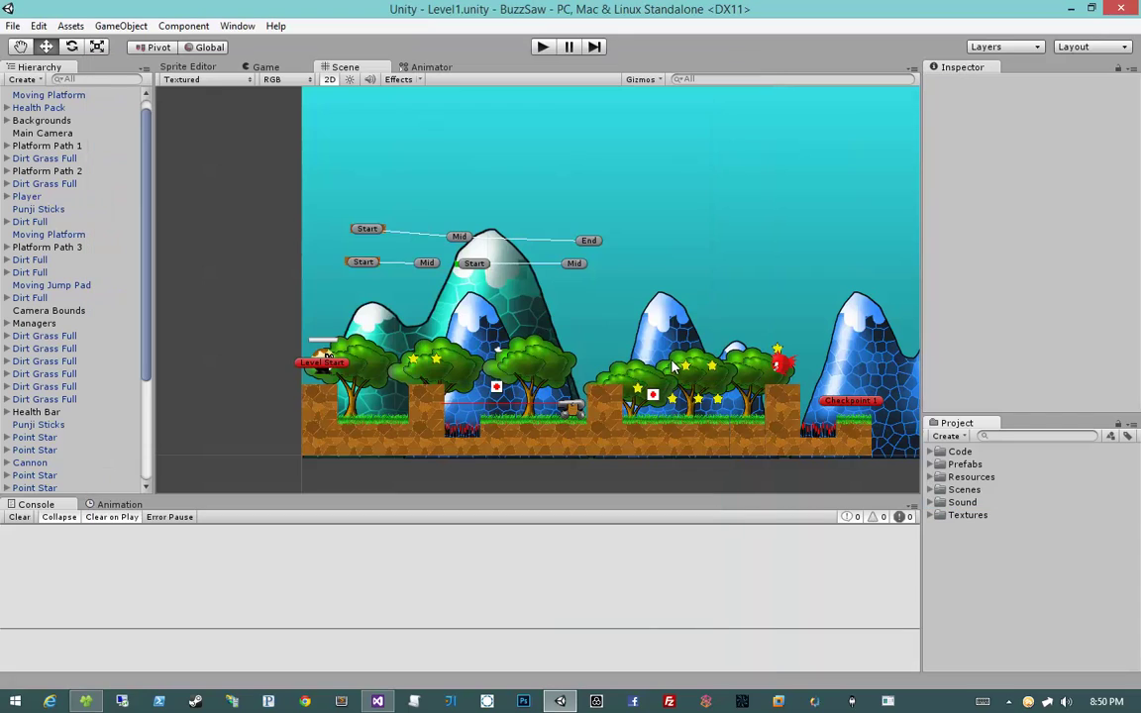
Step: Go through the clips in the Sound folder and examine the import settings of each one
left_click(981, 515)
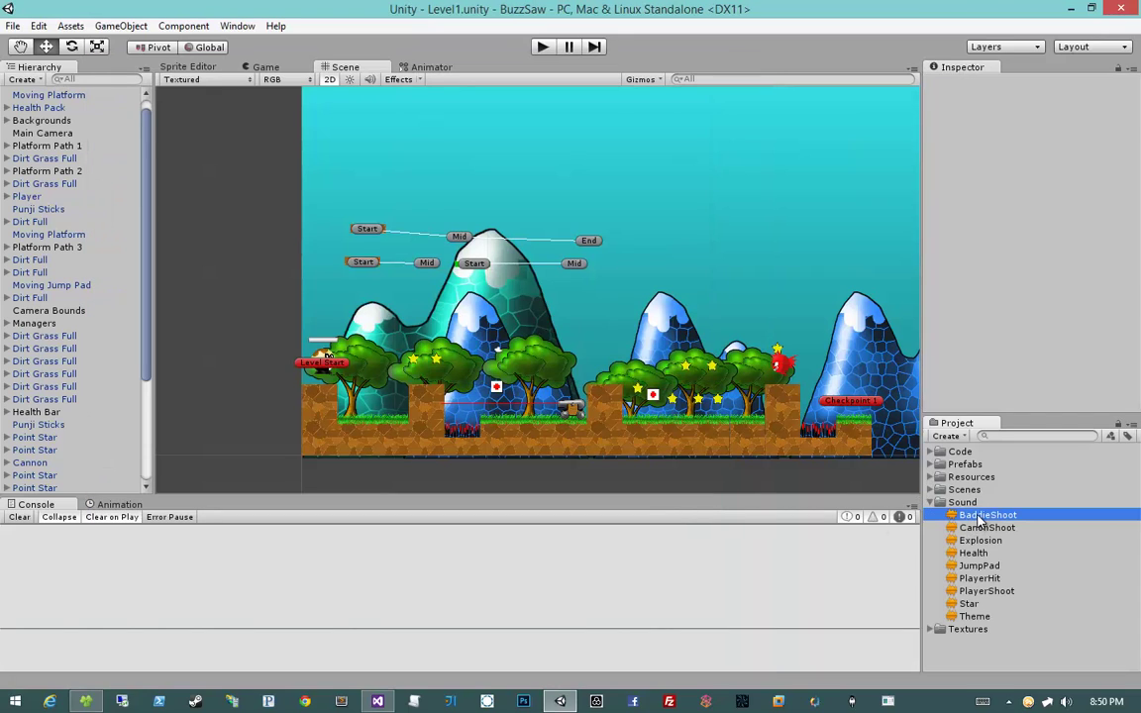
left_click(980, 591, "shift")
left_click(984, 542)
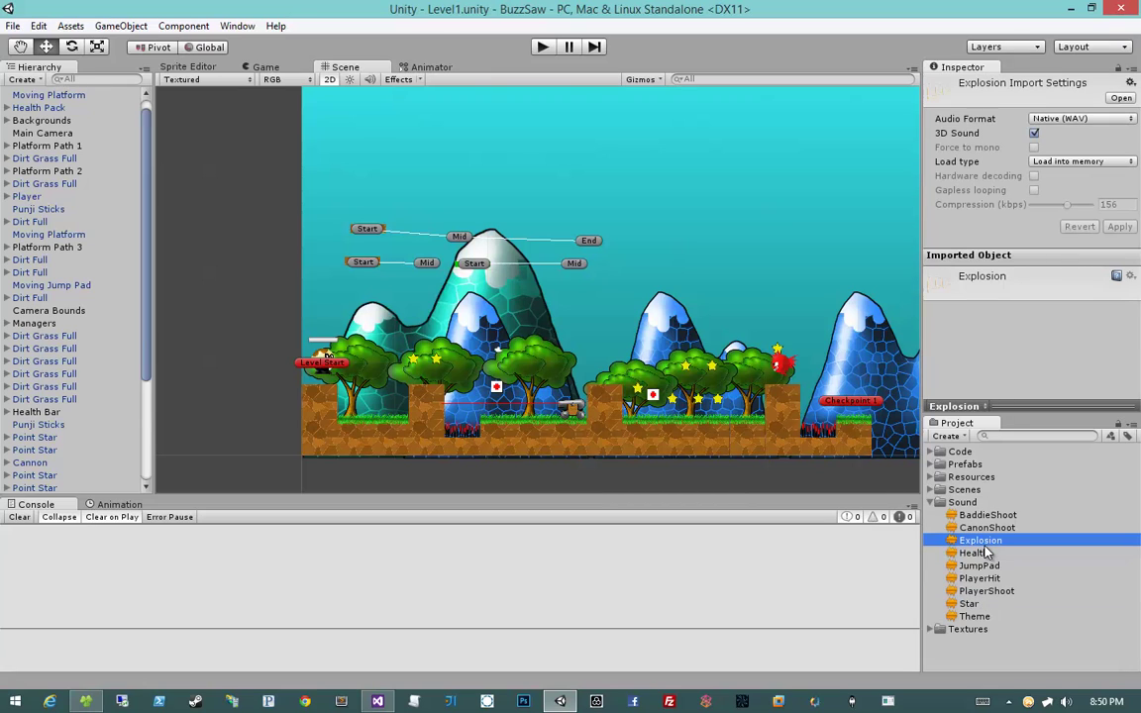
key("Up")
key("Up")
key("Down")
key("Down")
key("Down")
key("Down")
key("Down")
key("Down")
key("Down")
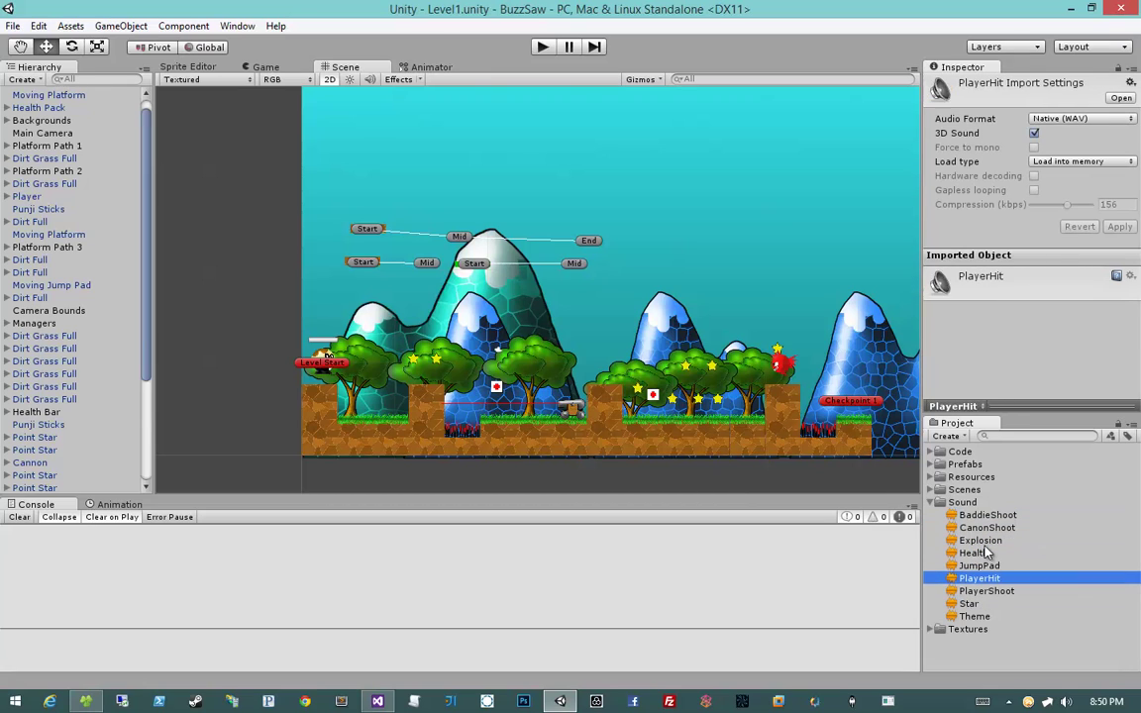
key("Down")
key("Down")
key("Up")
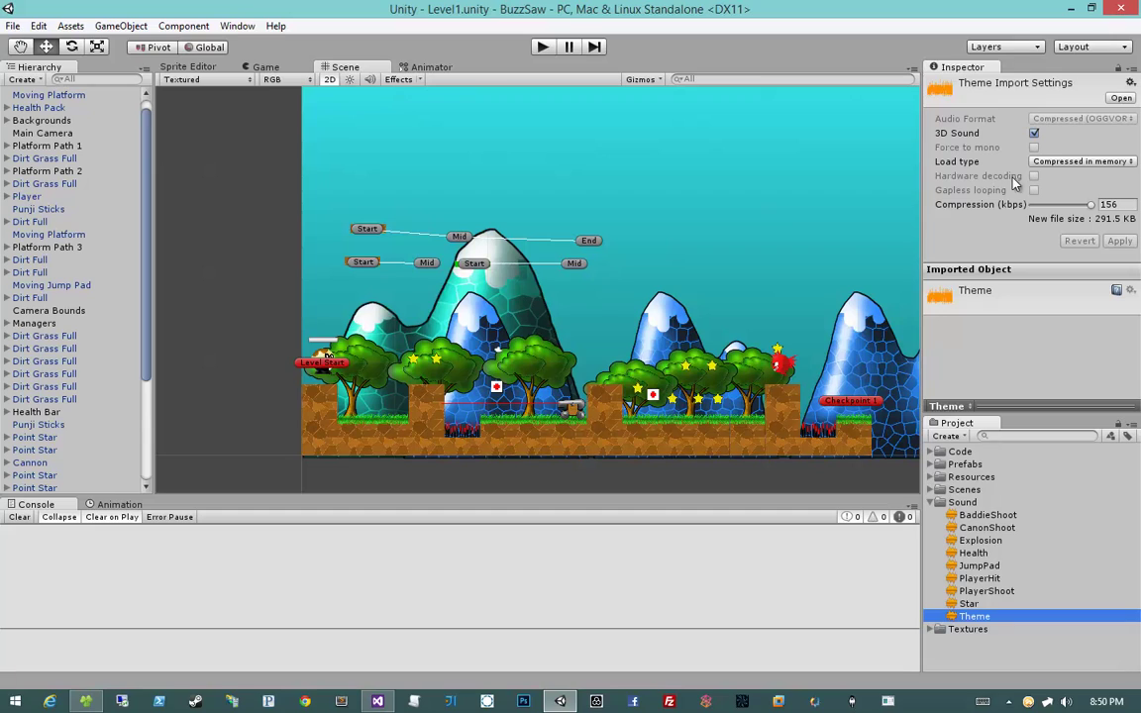
Step: Turn off 3D Sound for the BaddieShoot and CanonShoot clips and apply the import settings
left_click(1009, 516)
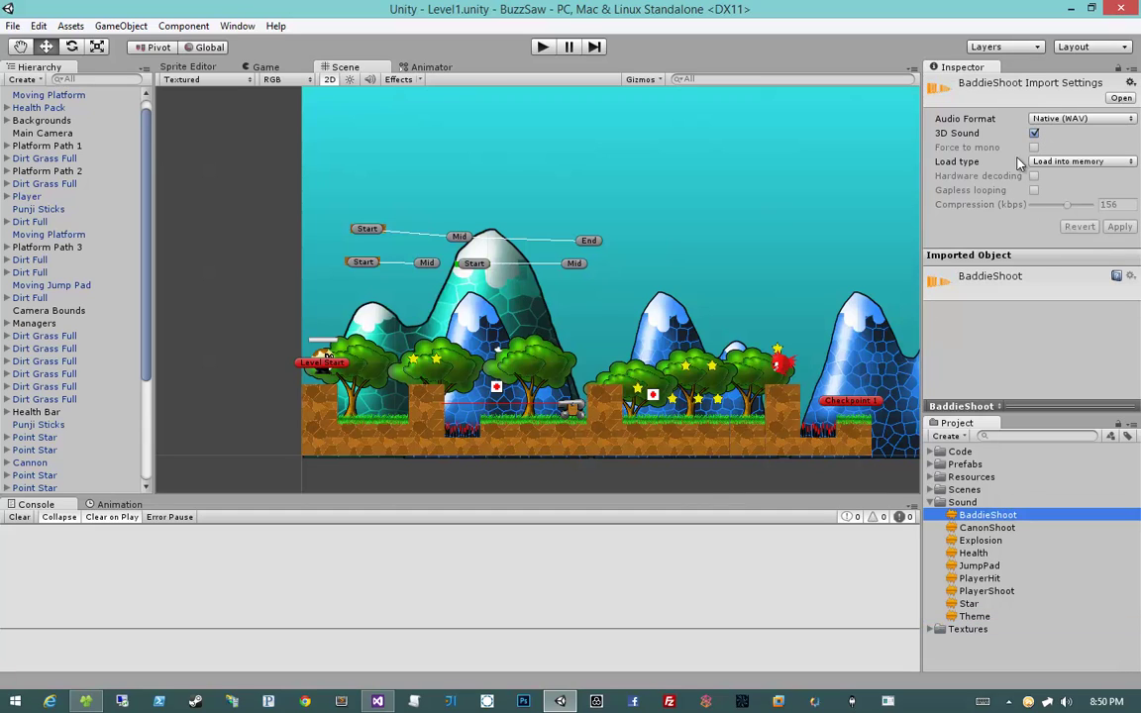
left_click(1034, 133)
left_click(1119, 226)
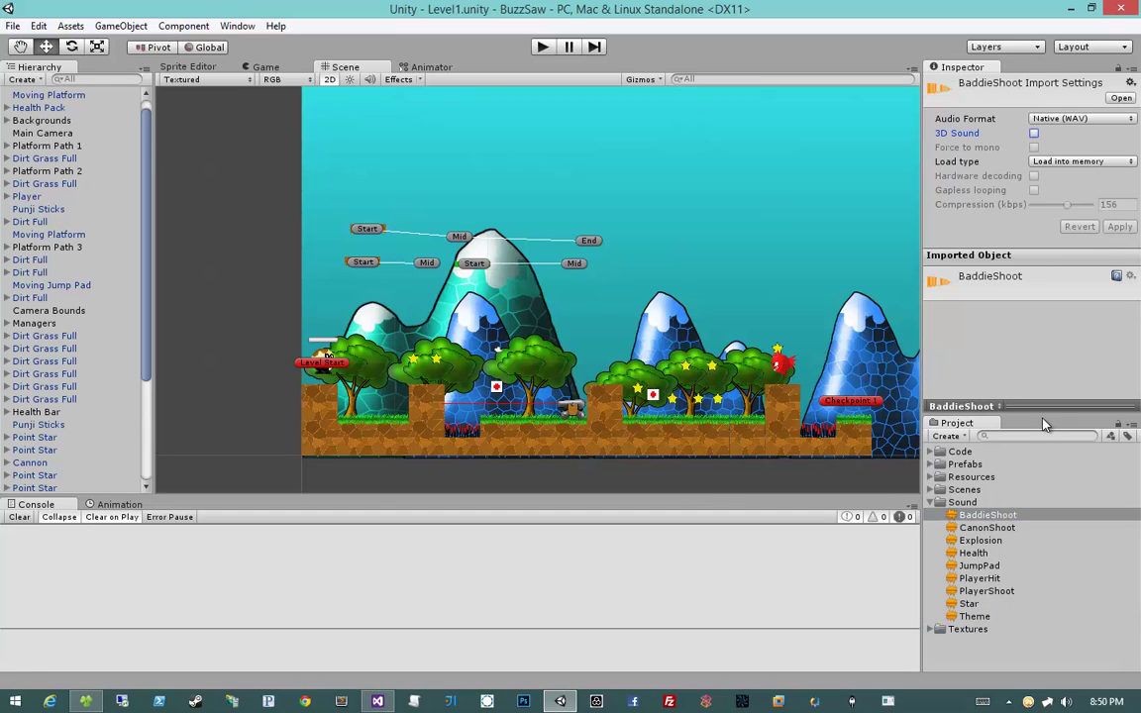
left_click(1084, 161)
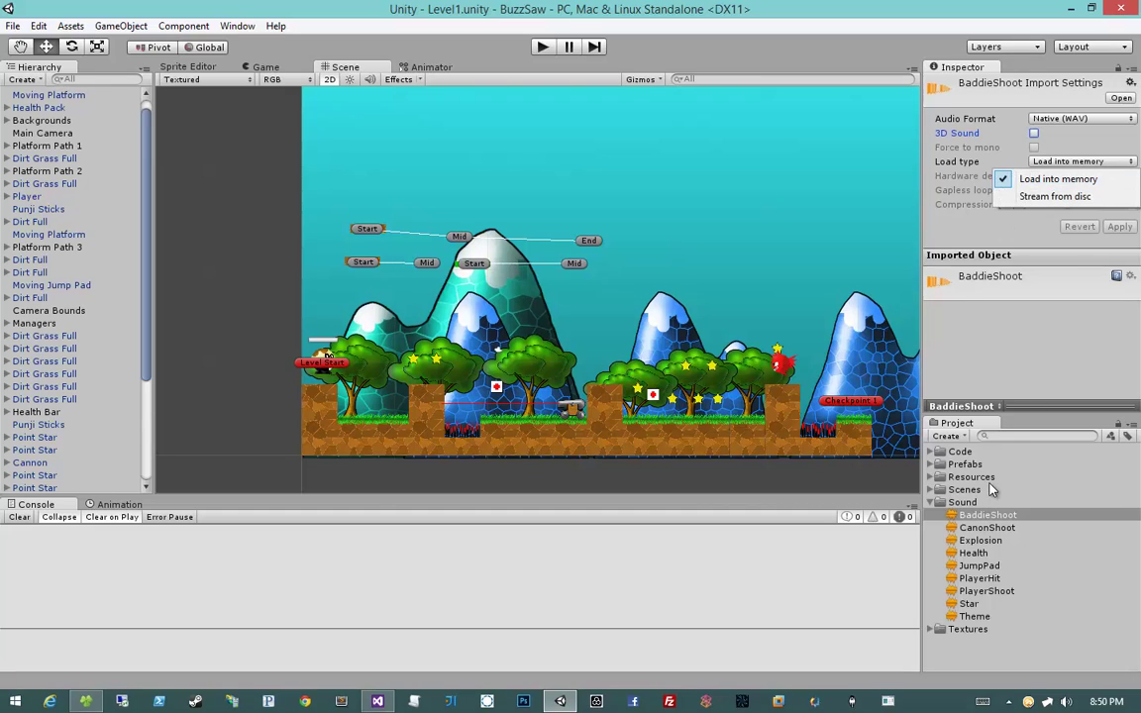
left_click(988, 528)
left_click(1034, 133)
left_click(1120, 227)
Step: Turn off 3D Sound in the import settings of the Explosion and Health clips and apply it
left_click(981, 541)
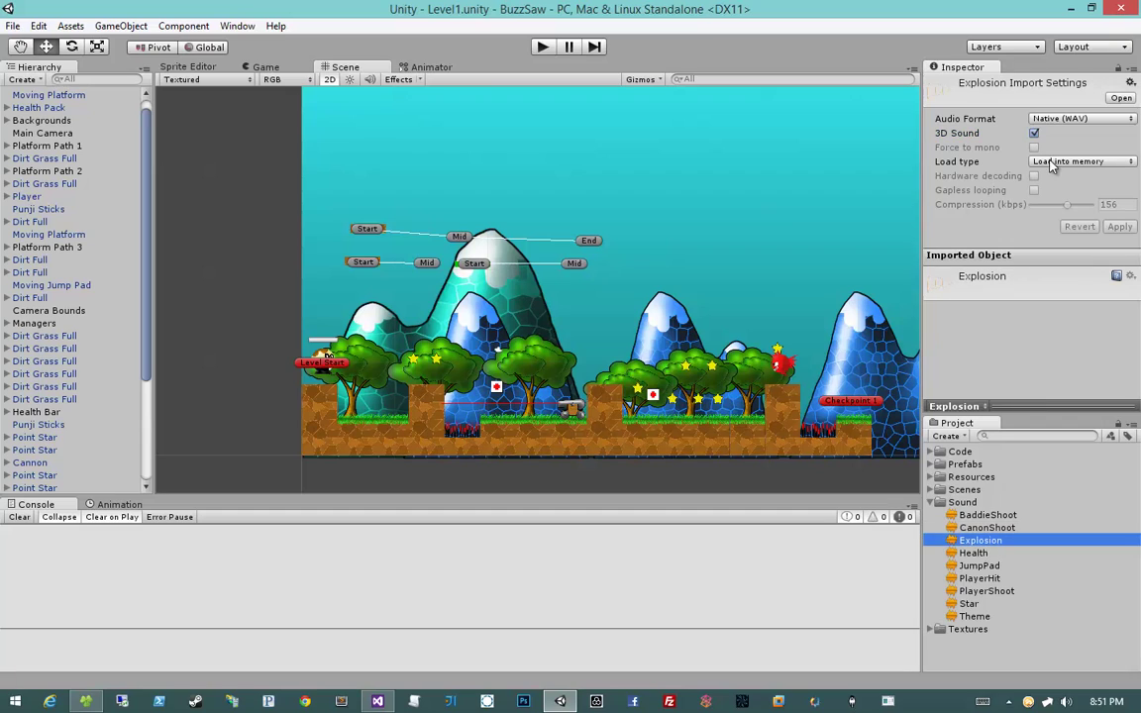
left_click(1033, 134)
left_click(1035, 133)
left_click(1120, 227)
left_click(975, 552)
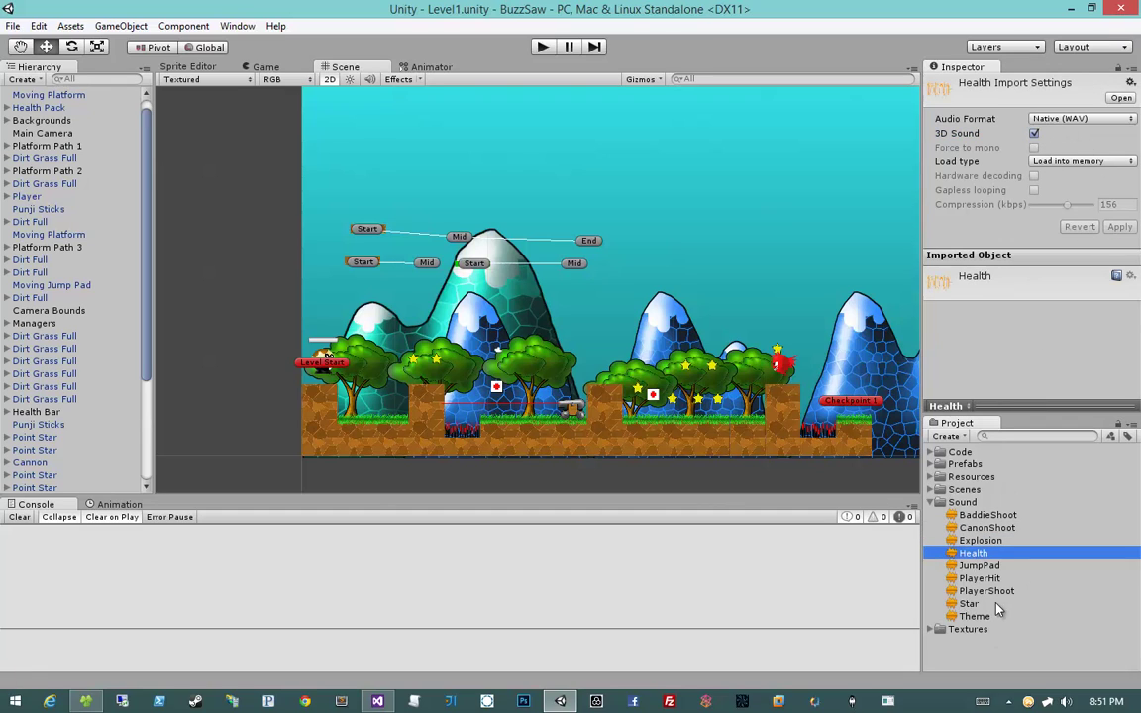
left_click(999, 601, "shift")
left_click(984, 543)
left_click(978, 553)
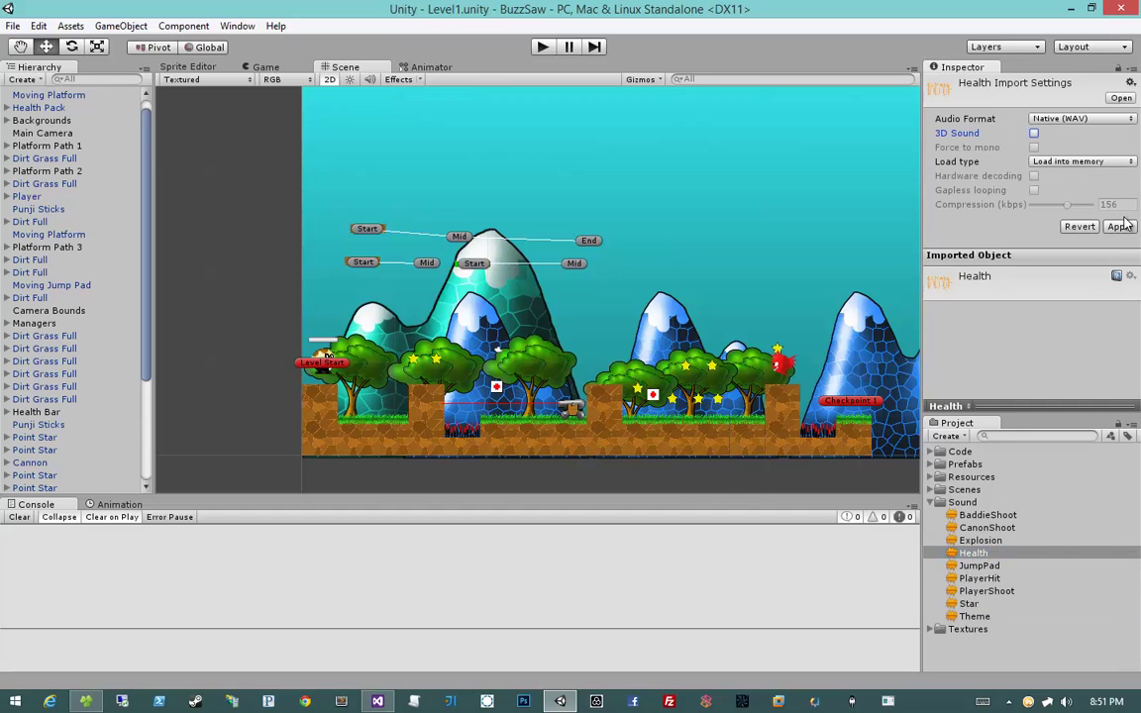
Step: Disable 3D Sound on the JumpPad and PlayerHit clips and apply the changes
key("Down")
left_click(1035, 132)
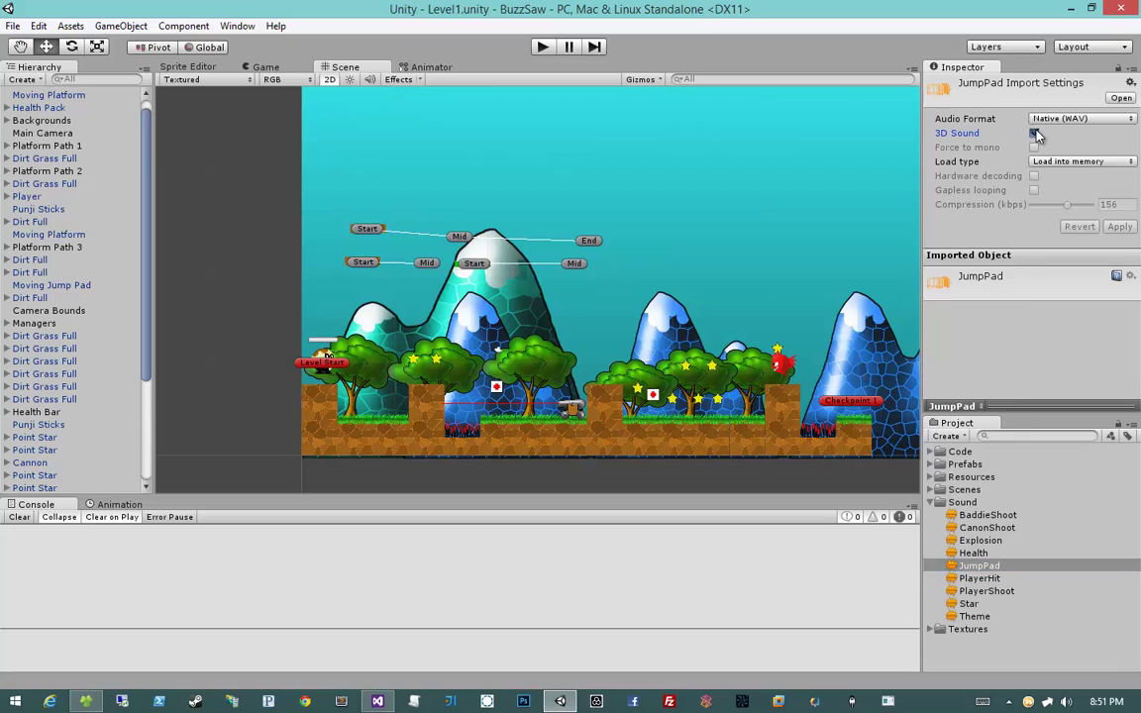
left_click(1119, 226)
left_click(979, 578)
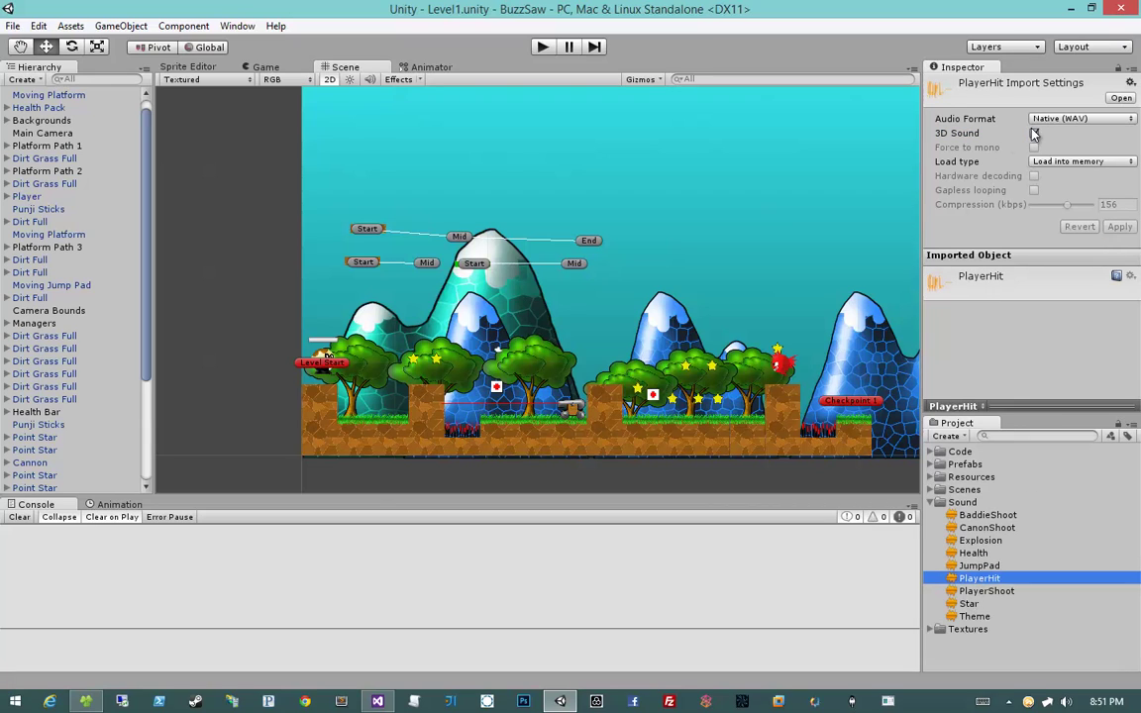
left_click(1034, 133)
left_click(1120, 226)
Step: Disable 3D Sound on the PlayerShoot and Star clips, keeping the Native (WAV) audio format, and apply the changes
left_click(986, 591)
left_click(1034, 133)
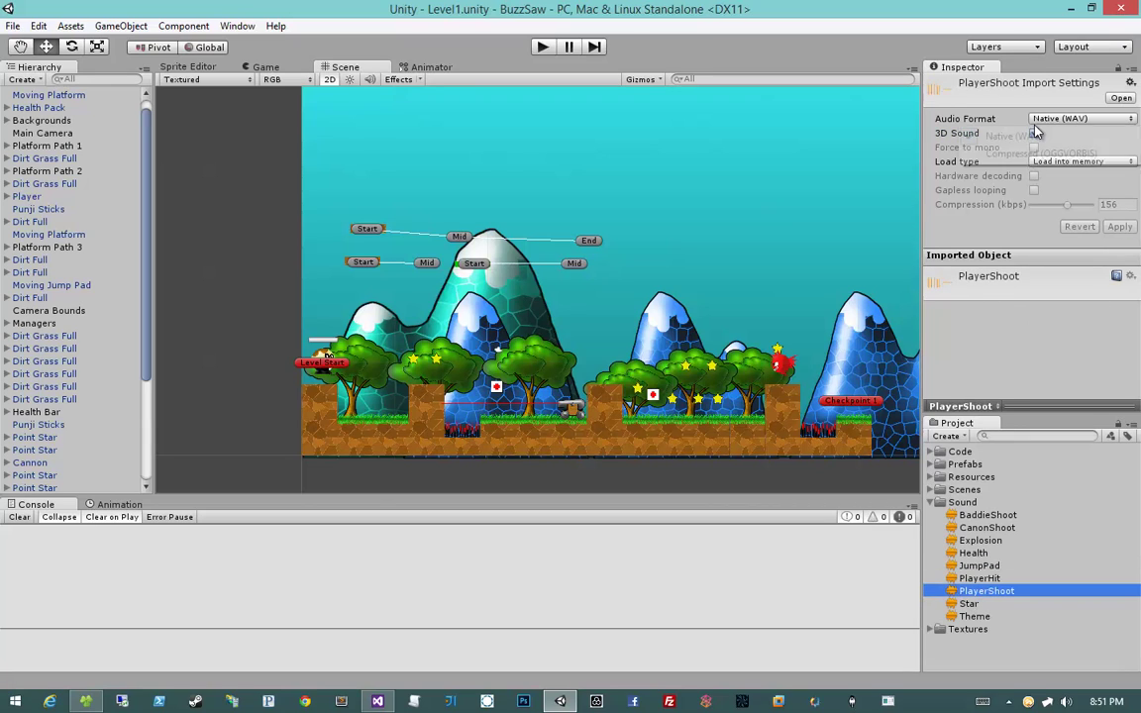
left_click(1032, 118)
left_click(1032, 118)
left_click(1032, 118)
left_click(1034, 135)
left_click(1035, 133)
left_click(1120, 227)
left_click(973, 603)
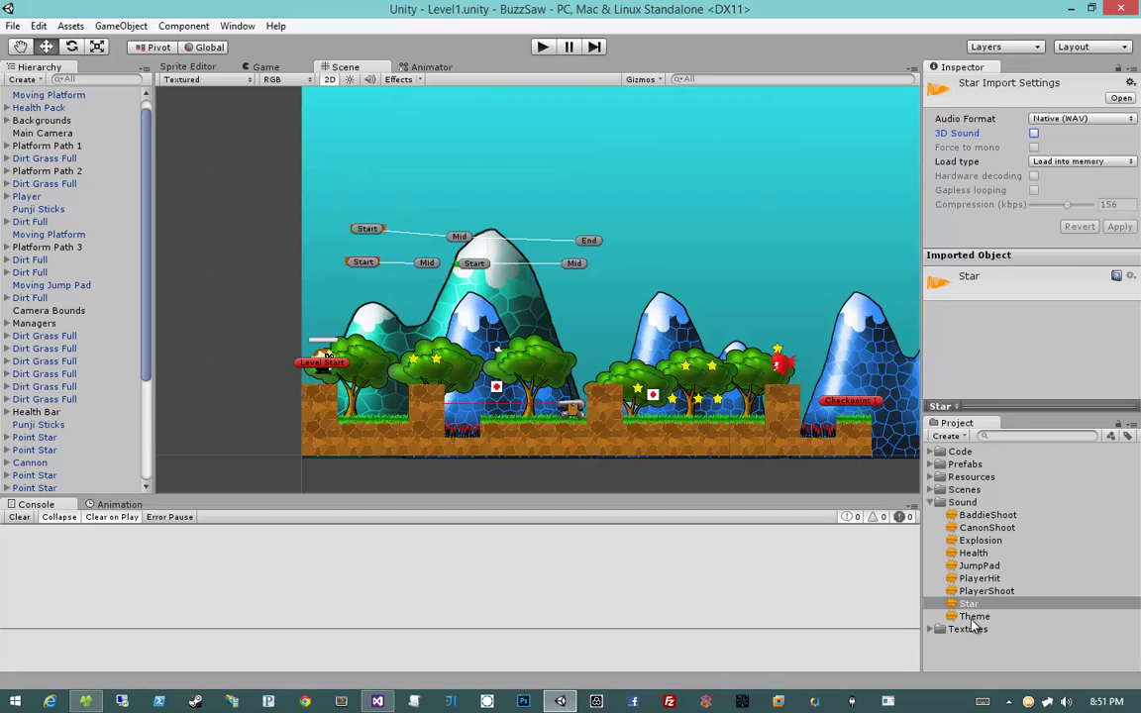
Step: Turn off 3D Sound for the Theme music clip and apply the import settings
left_click(971, 617)
left_click(1034, 135)
left_click(1118, 244)
Step: Add the Theme clip to the scene as an audio source and place it outside the level, before its start, at about X -3.5, Y 19
middle_click_drag(598, 305, 513, 314)
left_click(521, 229)
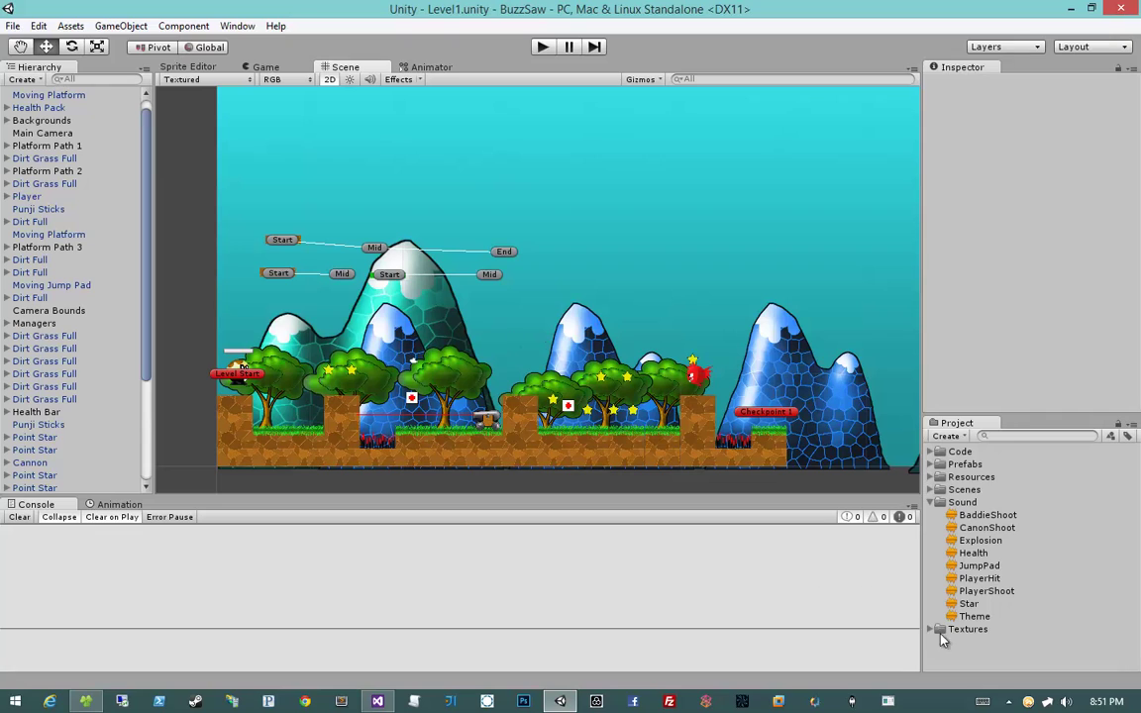
left_click_drag(975, 616, 176, 276)
left_click_drag(552, 288, 183, 287)
middle_click_drag(301, 328, 535, 312)
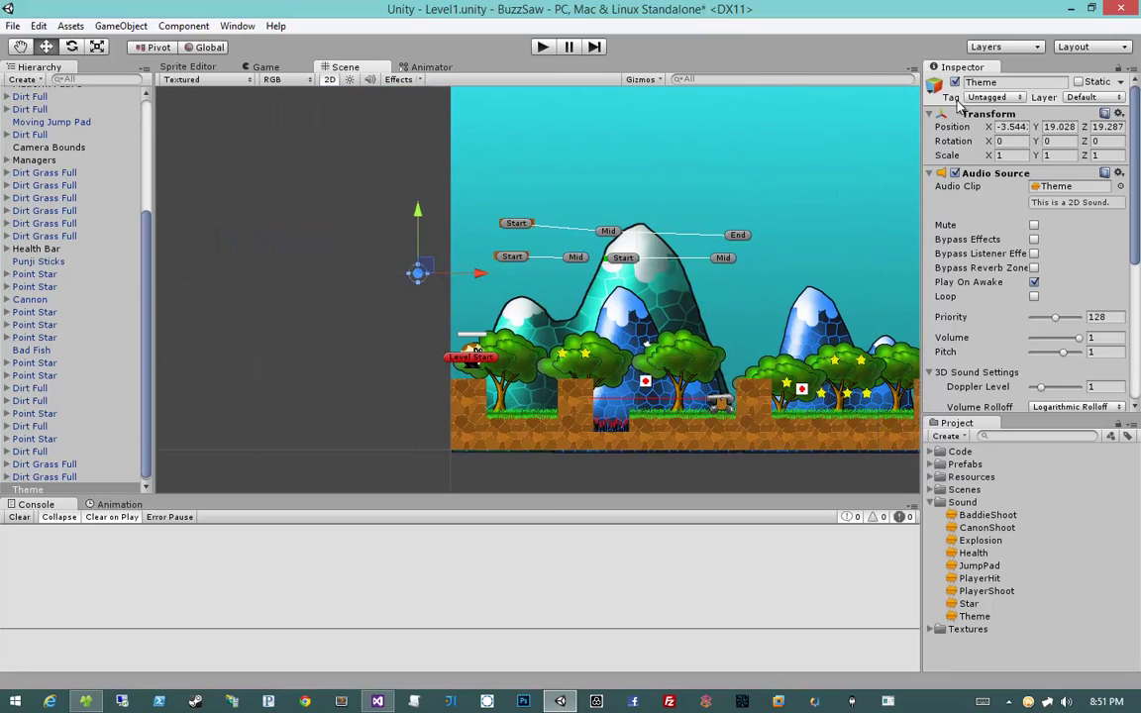
Step: Select the Theme audio object in the scene and move it down to about Y 17
left_click(425, 277)
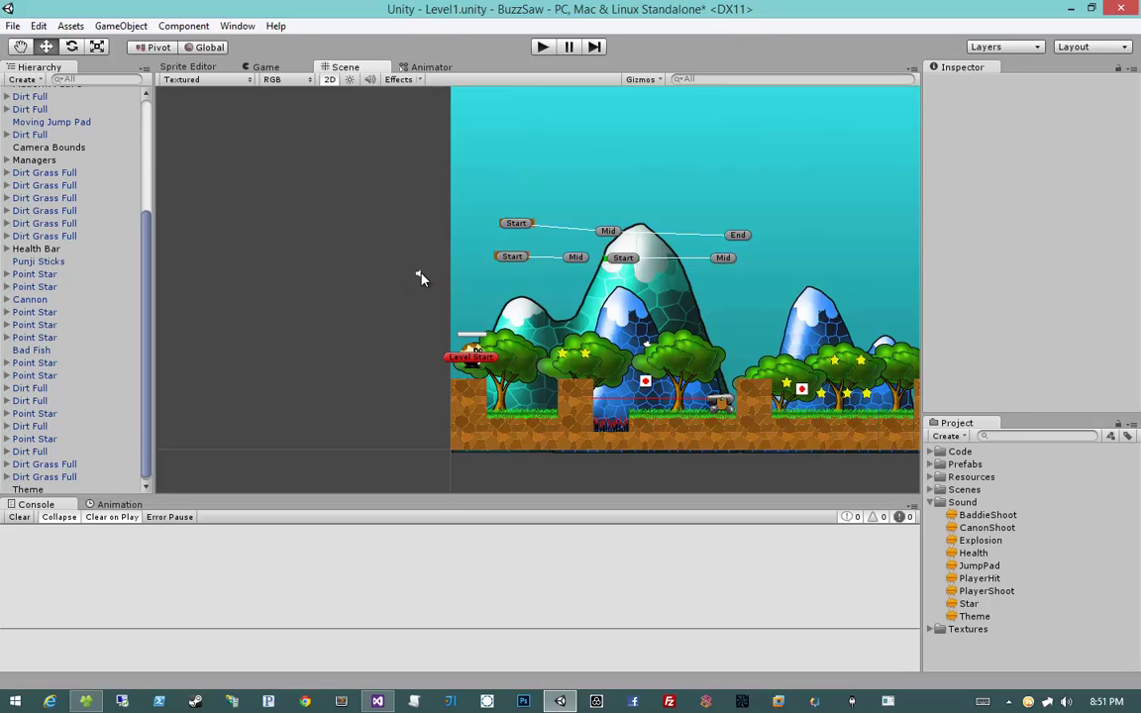
left_click(421, 278)
scroll(421, 279, "up", 4)
left_click(306, 264)
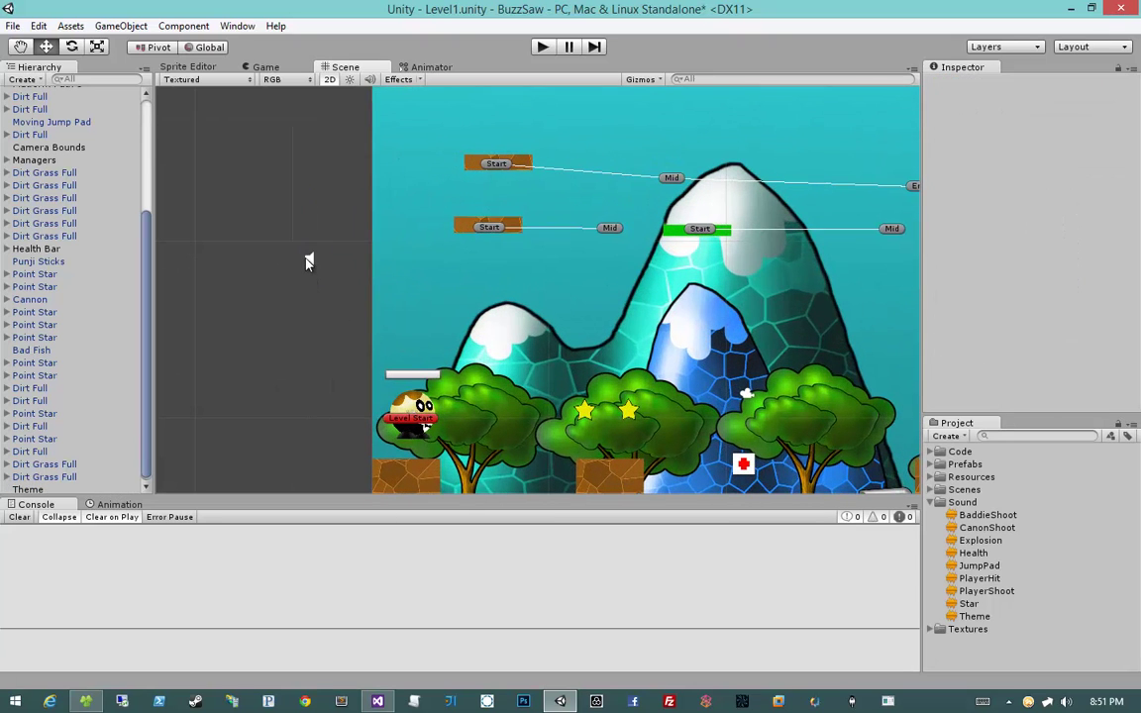
left_click(306, 261)
left_click_drag(306, 259, 306, 299)
Step: Enable Loop on the Theme object's Audio Source and look over its remaining settings
left_click(1034, 296)
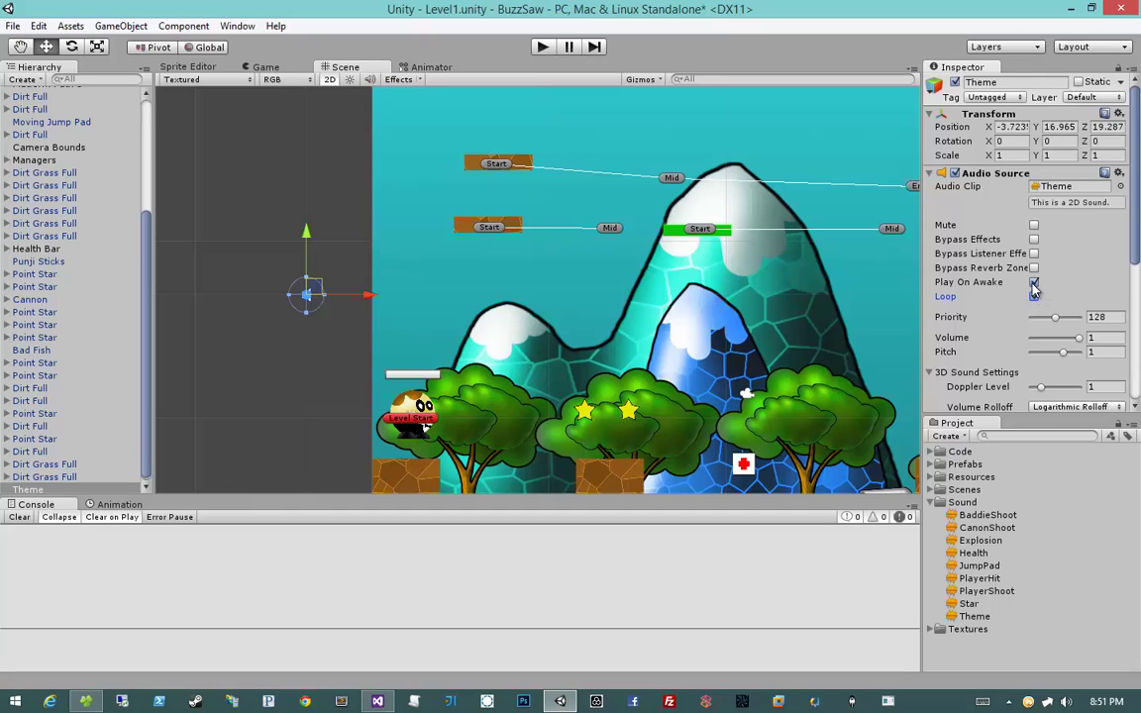
scroll(1034, 288, "down", 4)
left_click(971, 281)
left_click(820, 248)
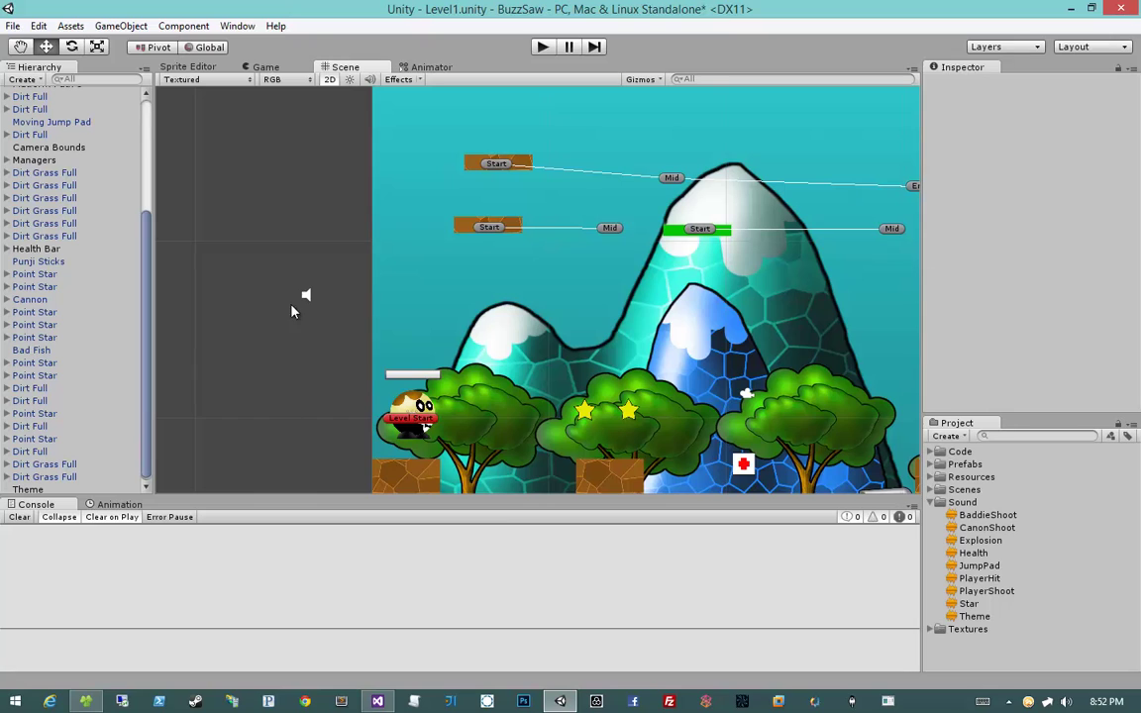
Step: Check the 2D Sound Settings of the Theme audio source and leave both the 3D and 2D sections collapsed
left_click(307, 295)
left_click(931, 373)
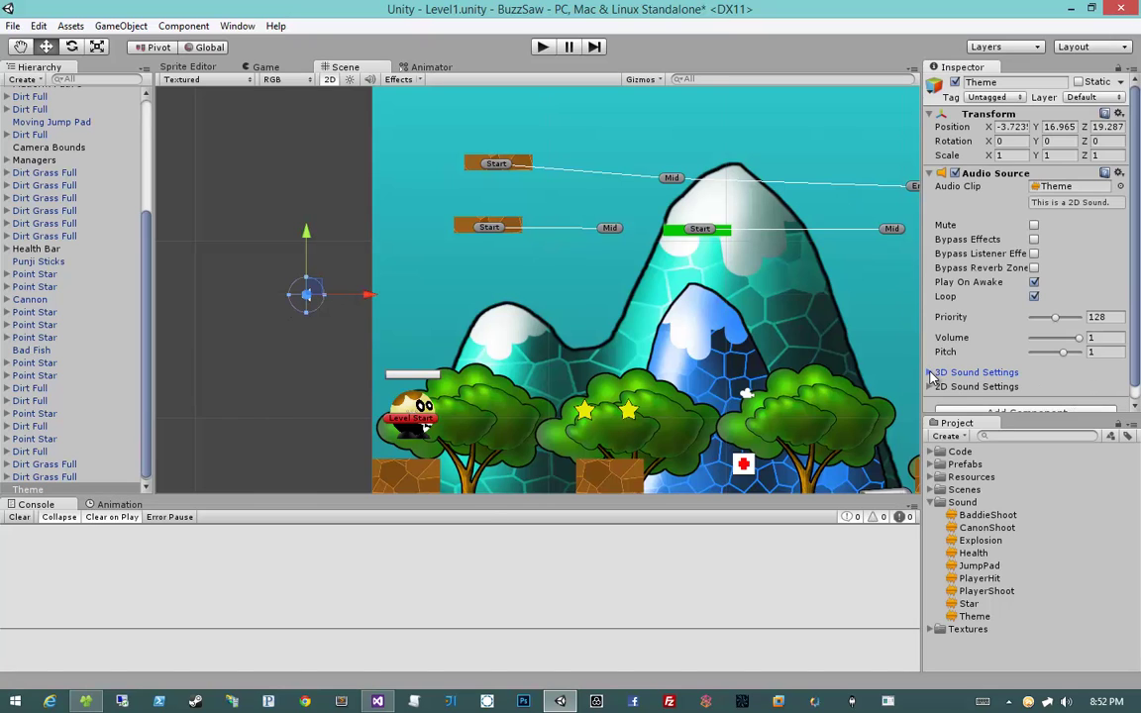
left_click(931, 386)
scroll(929, 389, "down", 1)
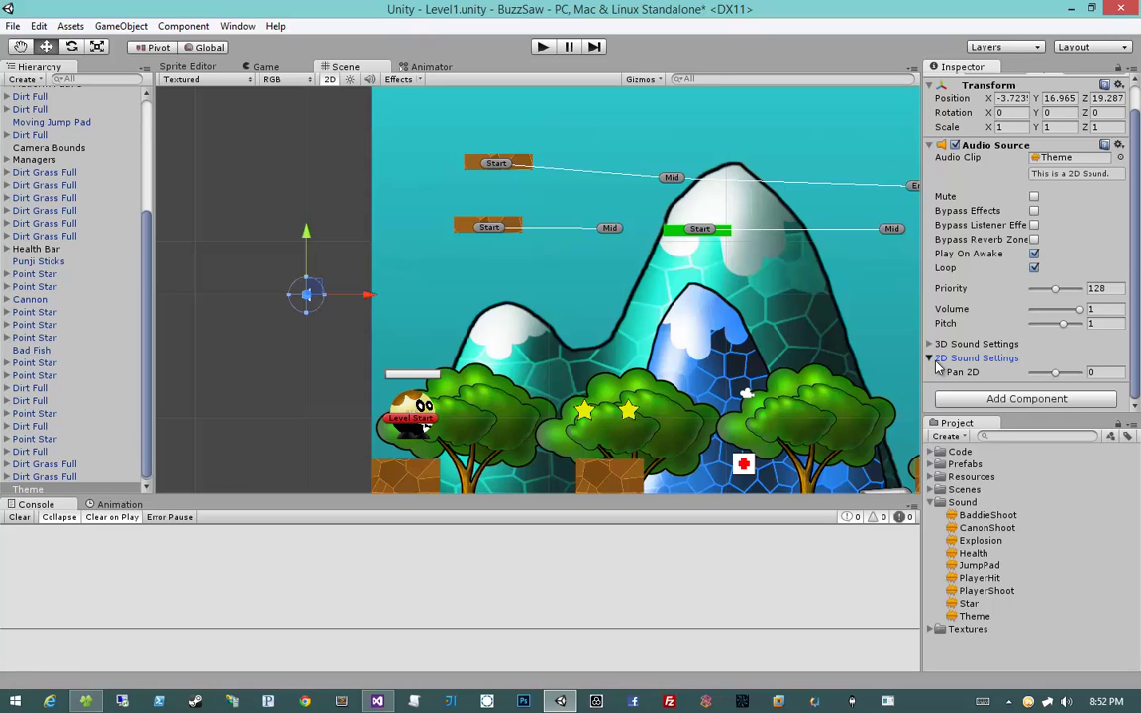
left_click(938, 360)
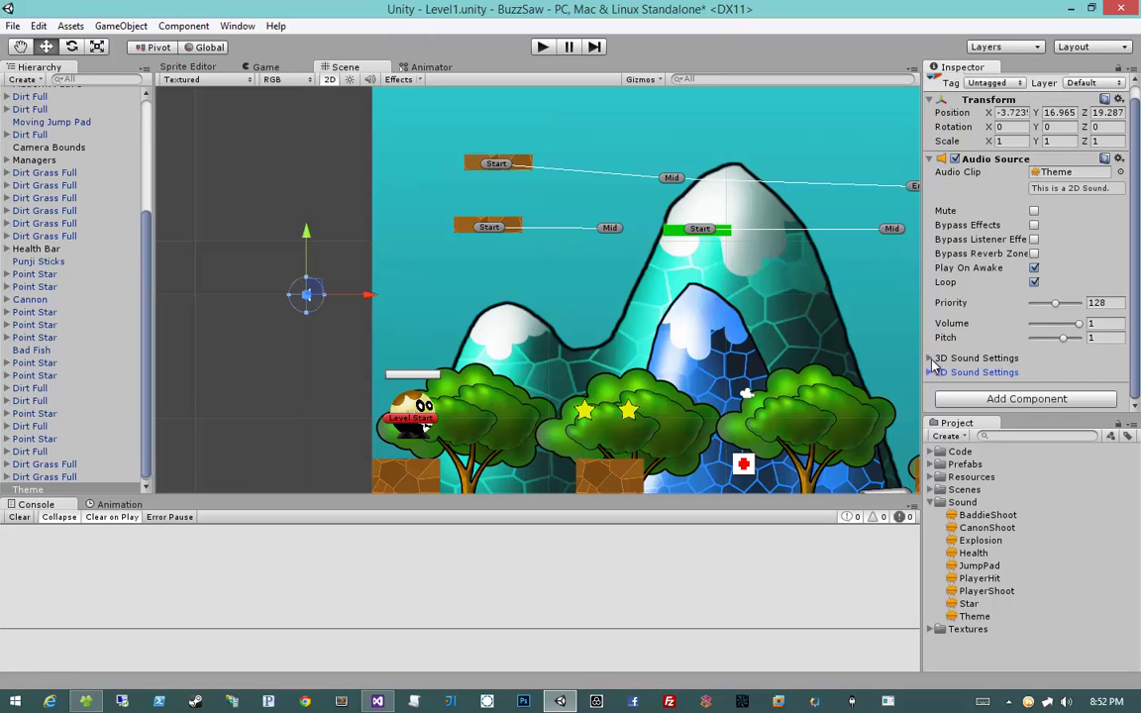
Step: Play-test the level with the theme music, moving and jumping the player around the starting platforms, and stop the game
left_click(542, 46)
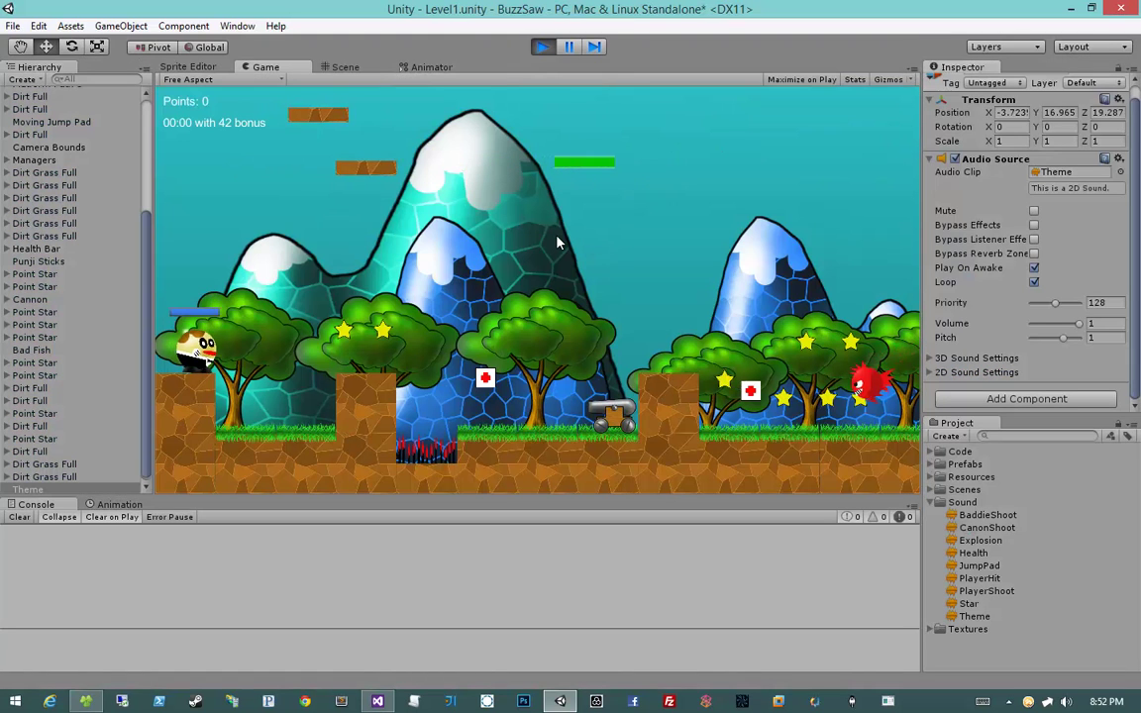
key("d")
key("a")
key("space")
key("d")
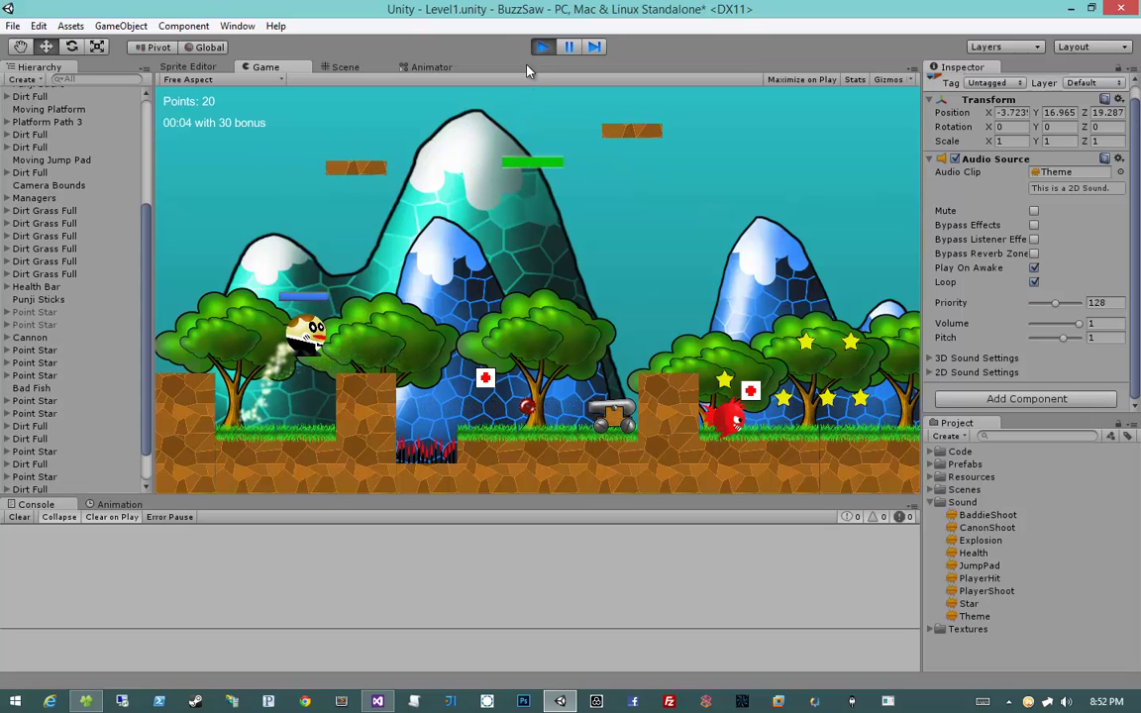
key("Left")
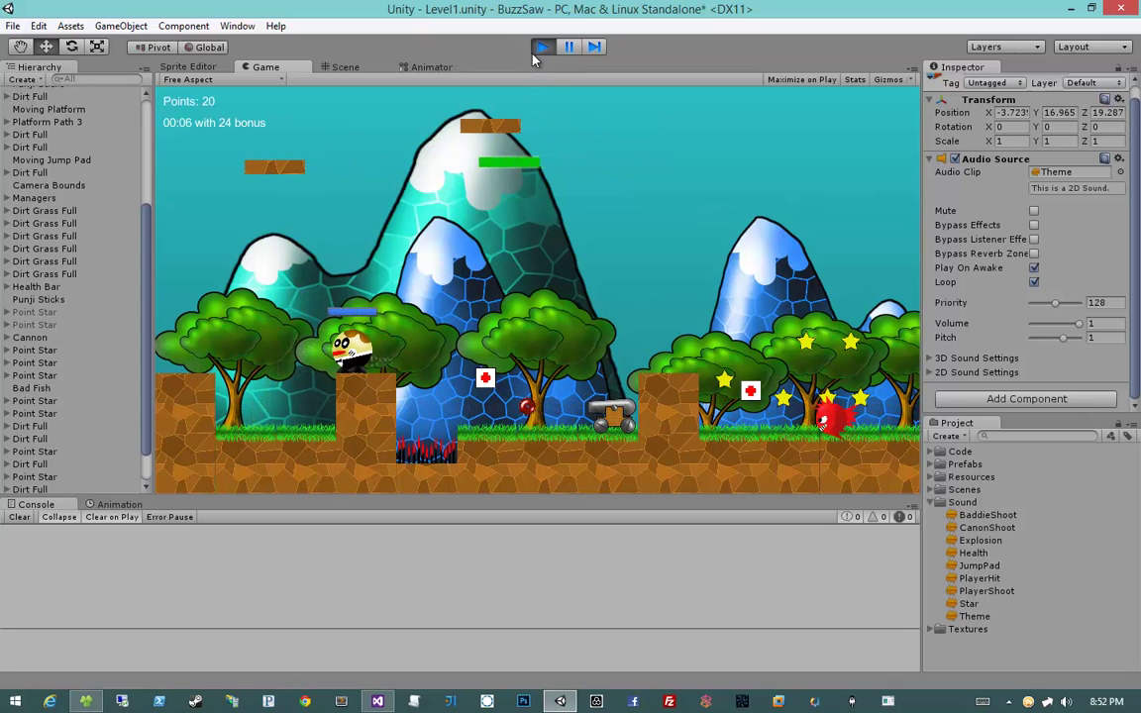
key("space")
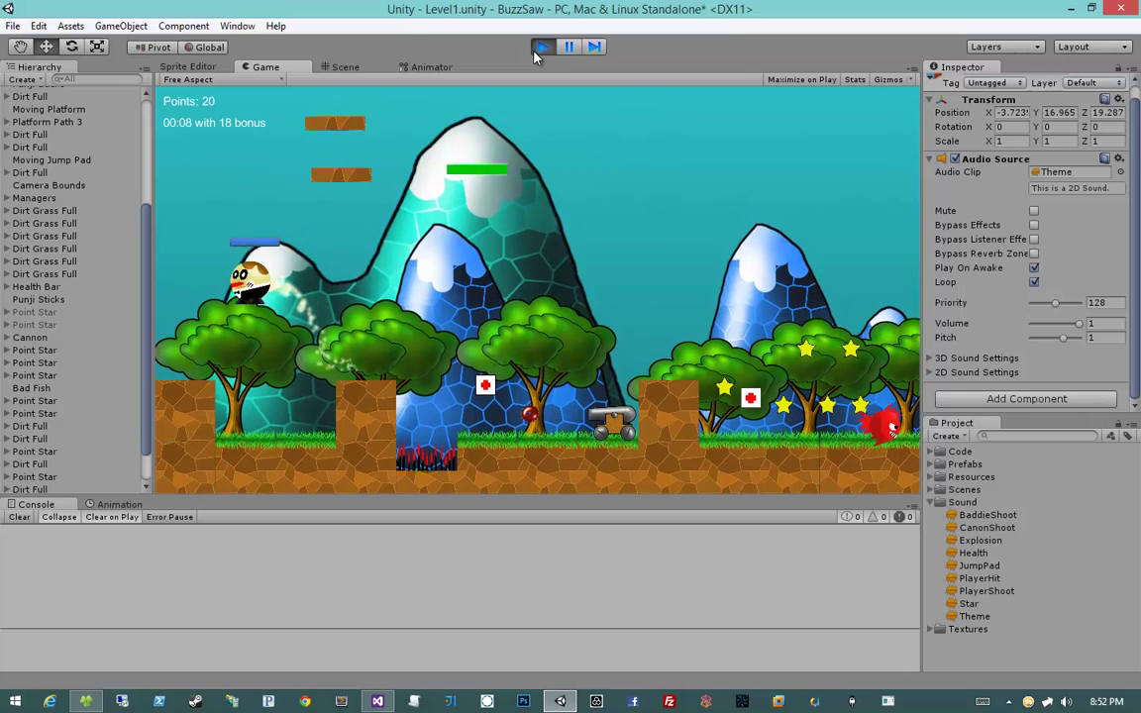
key("Right")
key("space")
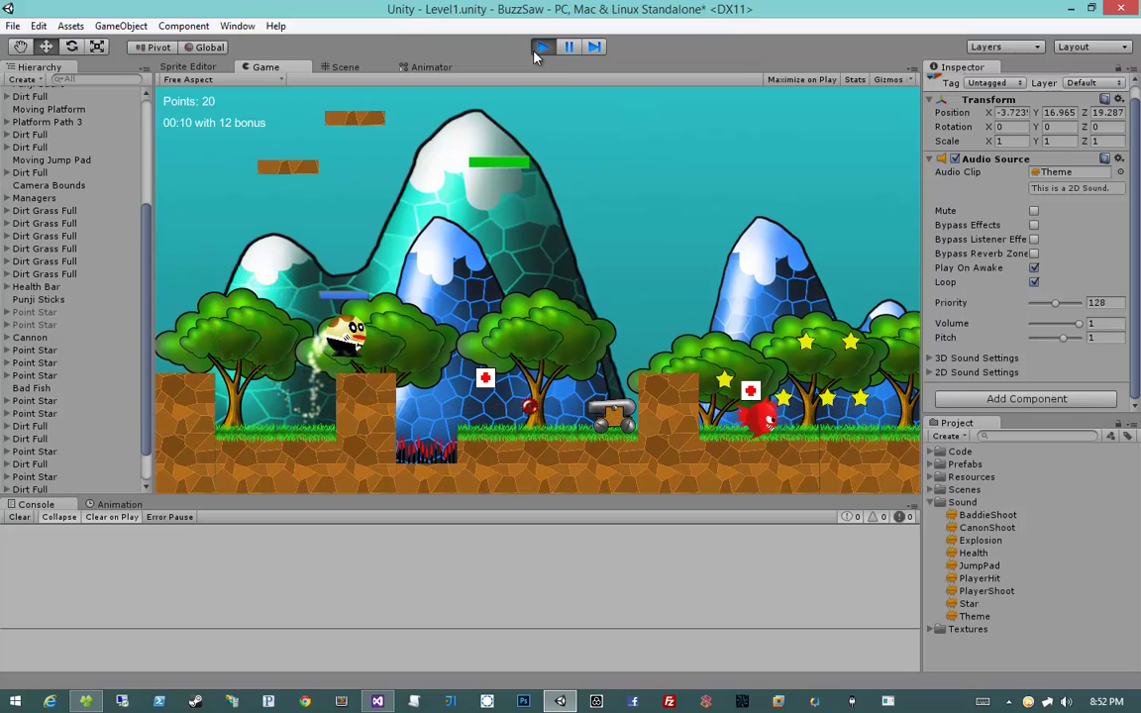
left_click(536, 53)
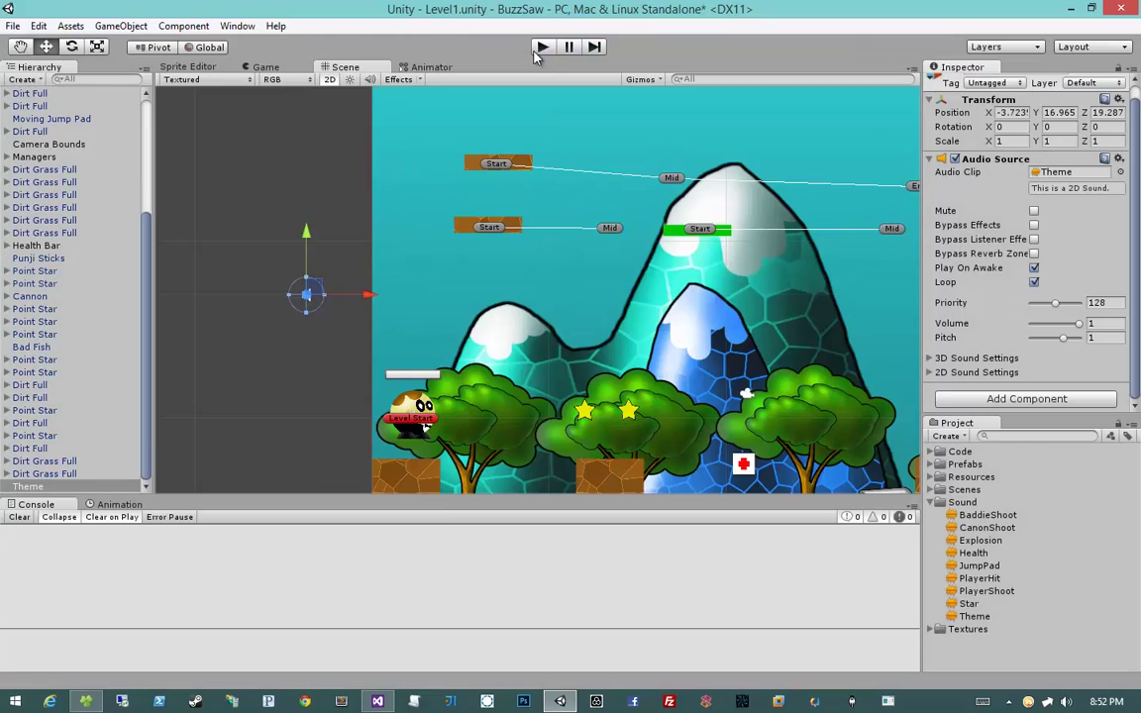
scroll(543, 230, "down", 5)
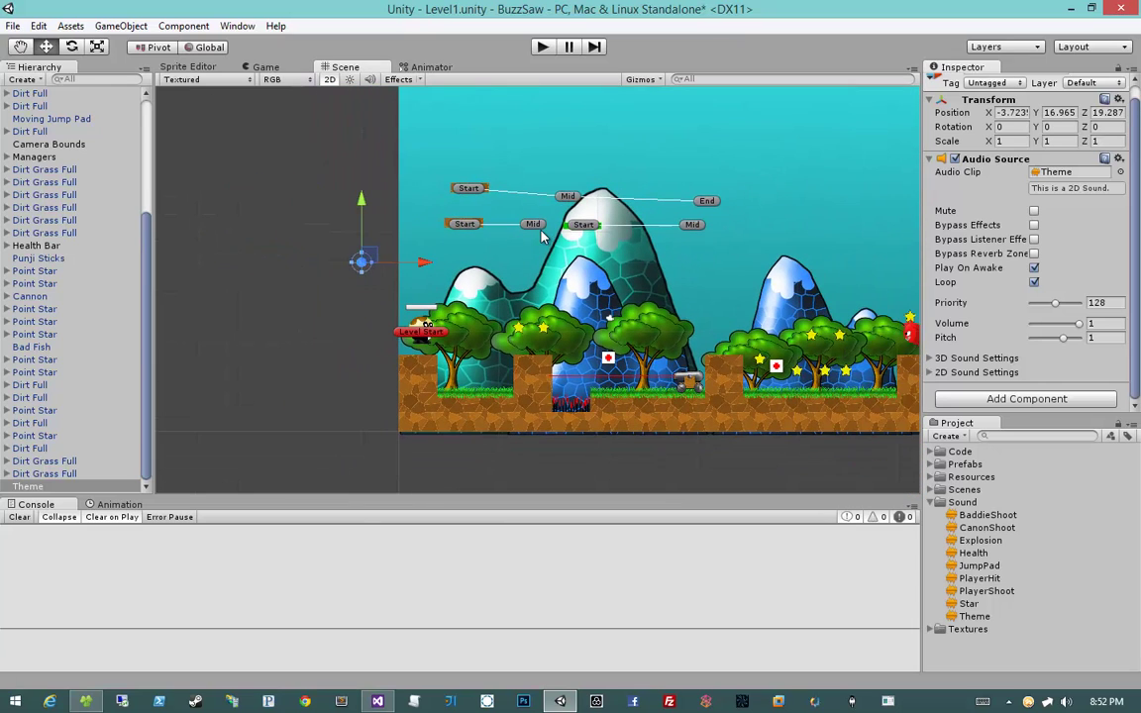
middle_click_drag(543, 234, 466, 235)
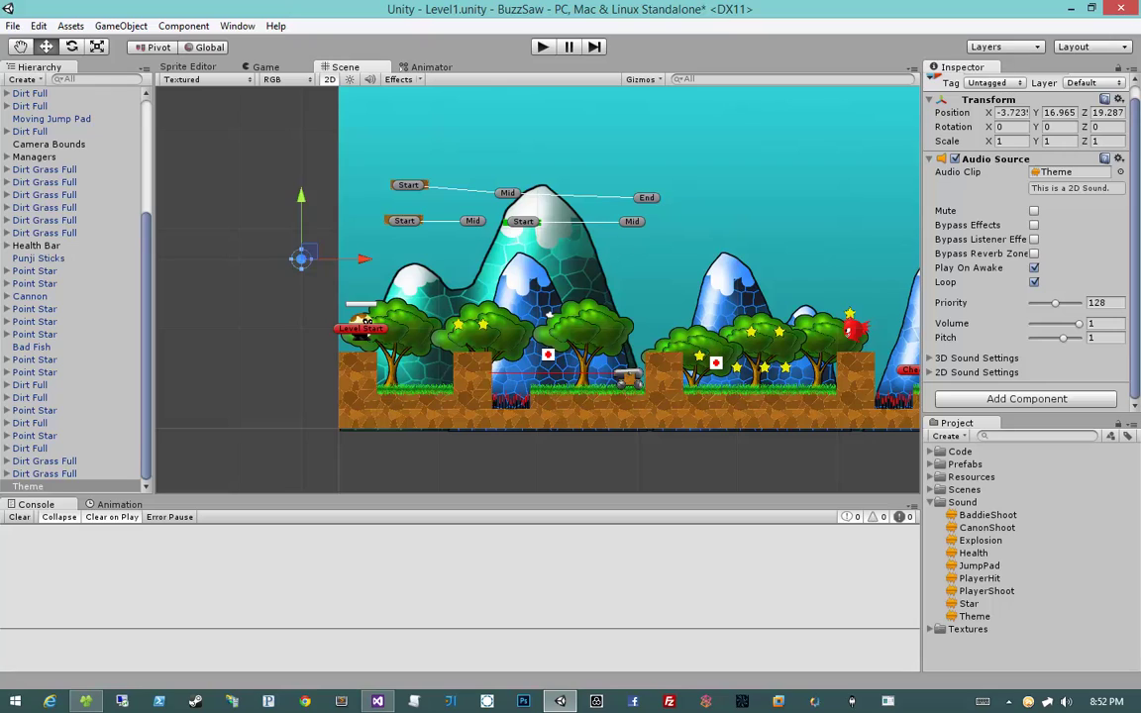
Step: Set the Theme audio source's volume to 0.5 and start running the level
left_click_drag(1096, 324, 920, 319)
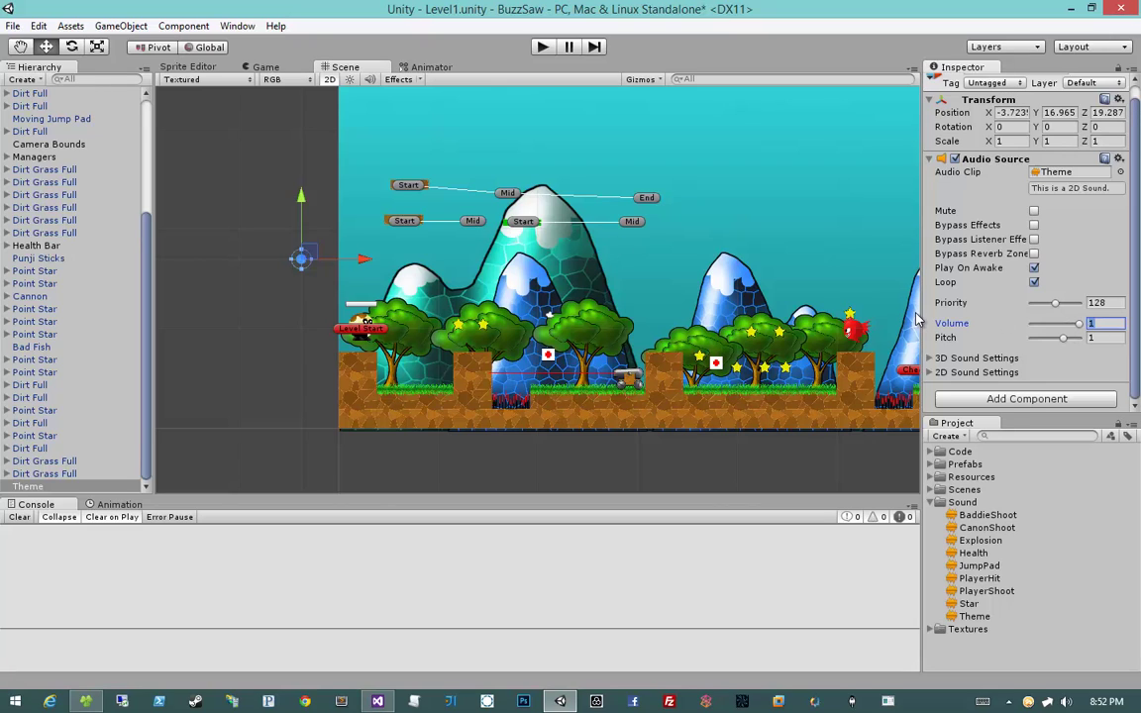
type("0.5")
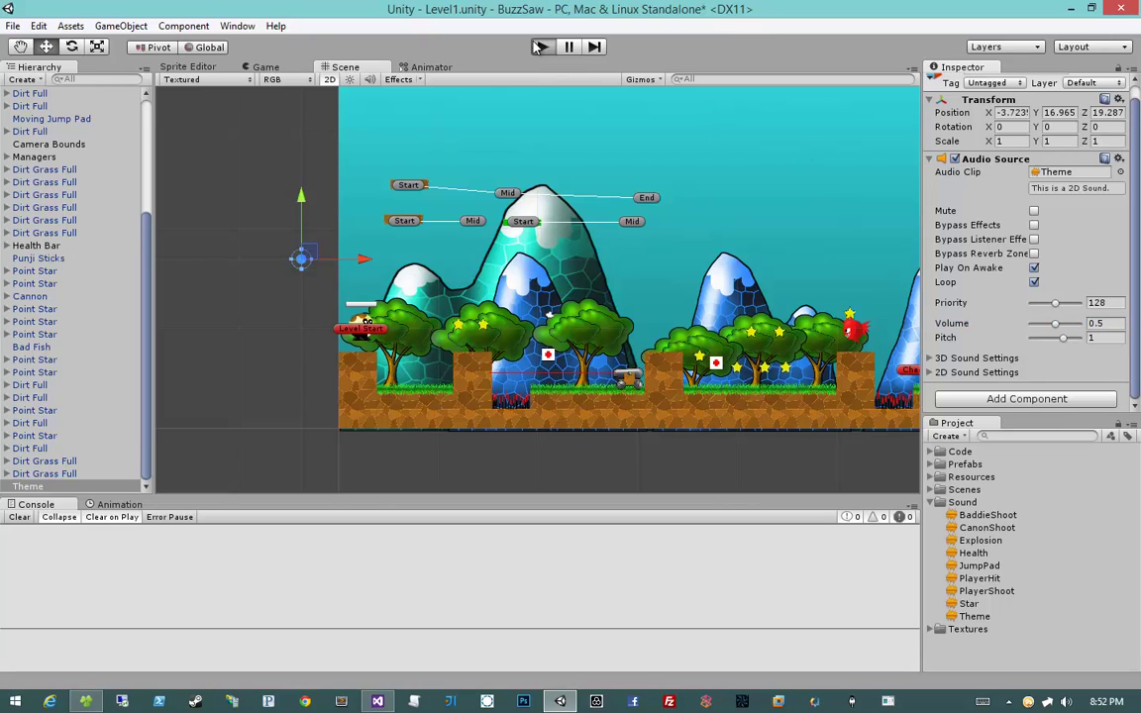
left_click(540, 46)
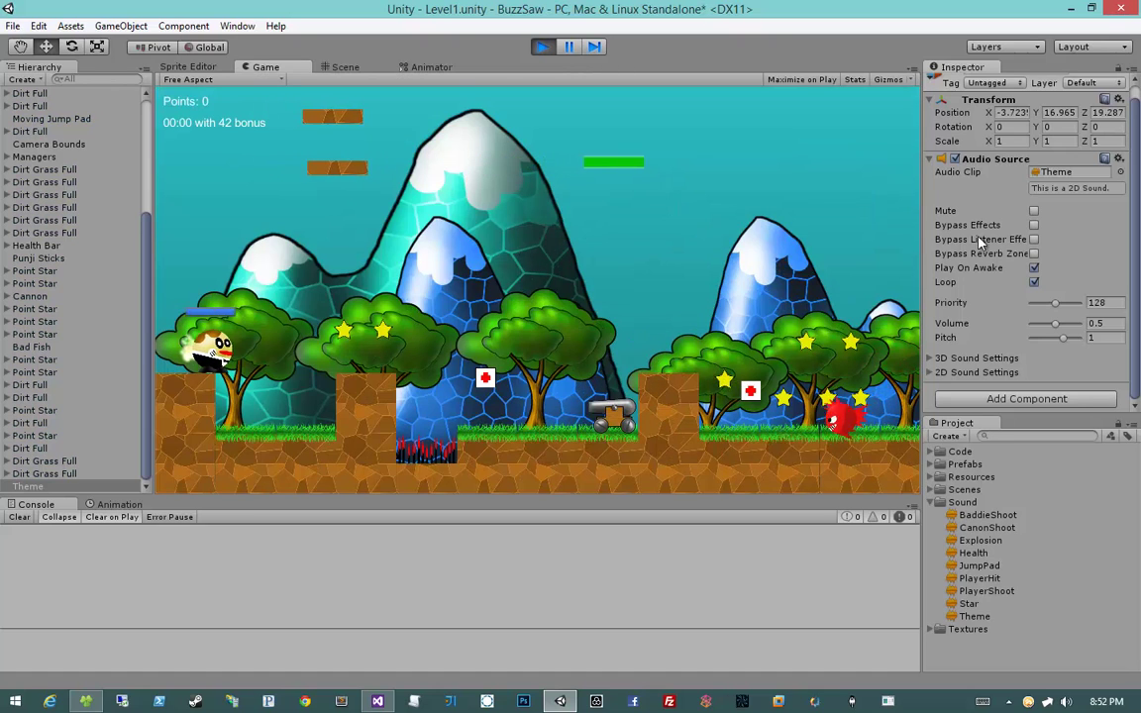
Step: With the game running, lower the Theme audio source's volume to 0.1
left_click_drag(943, 325, 929, 326)
left_click(1119, 324)
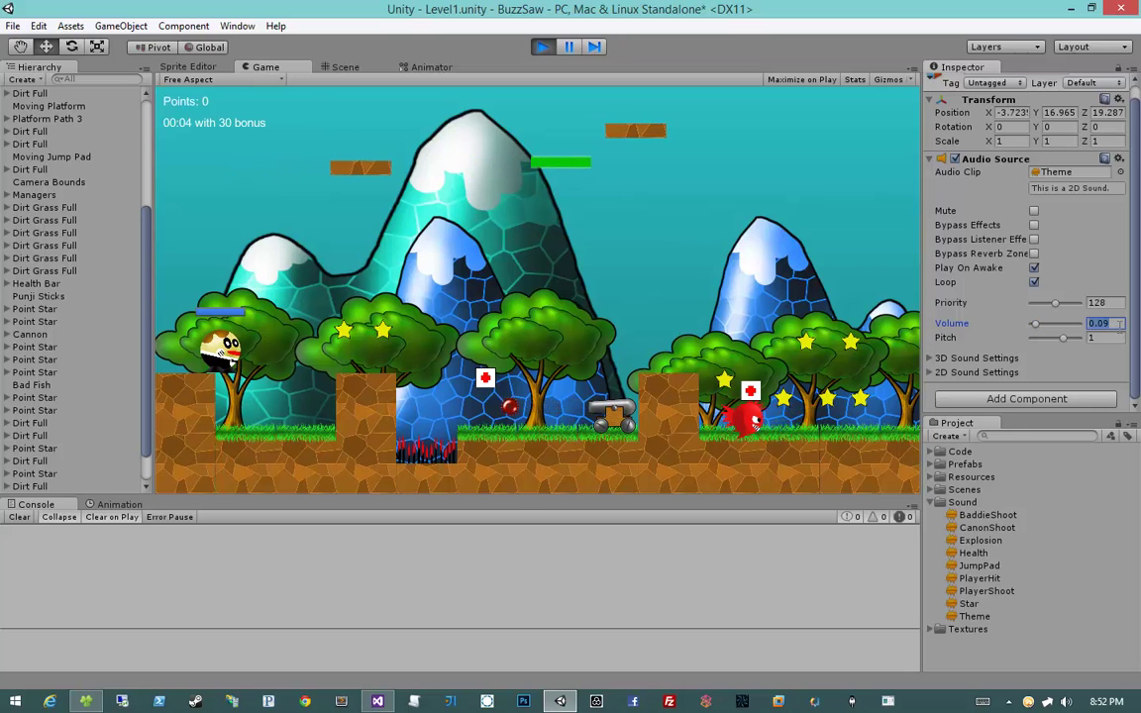
type("1")
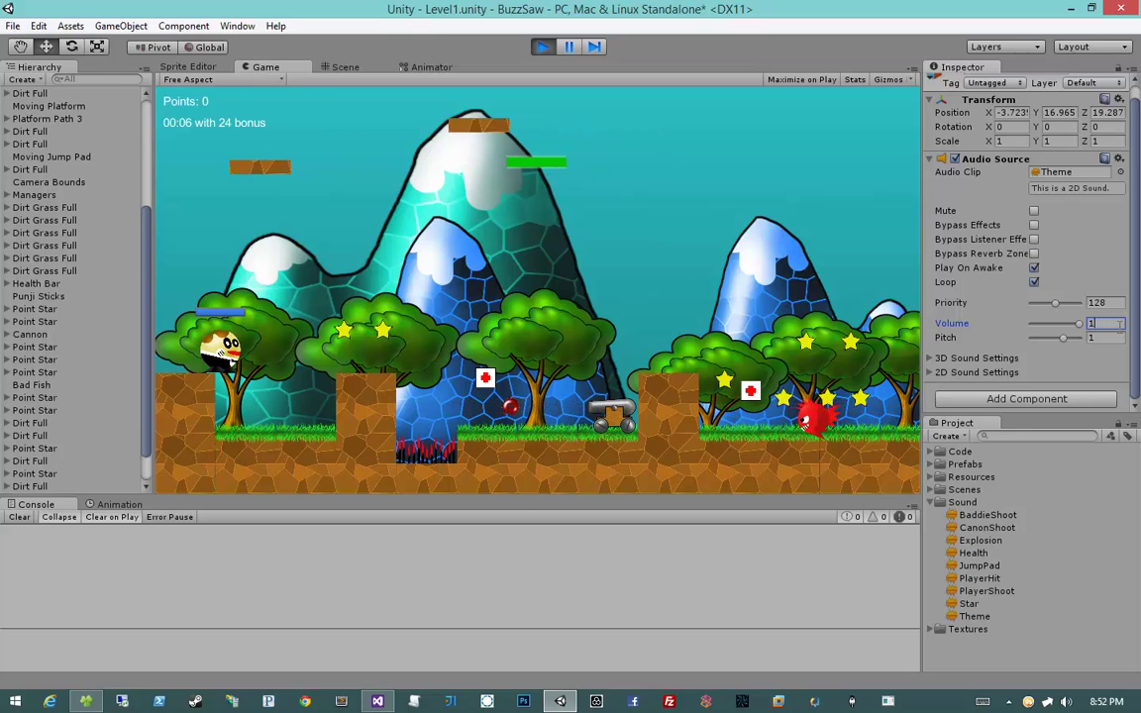
key("BackSpace")
type("0.1")
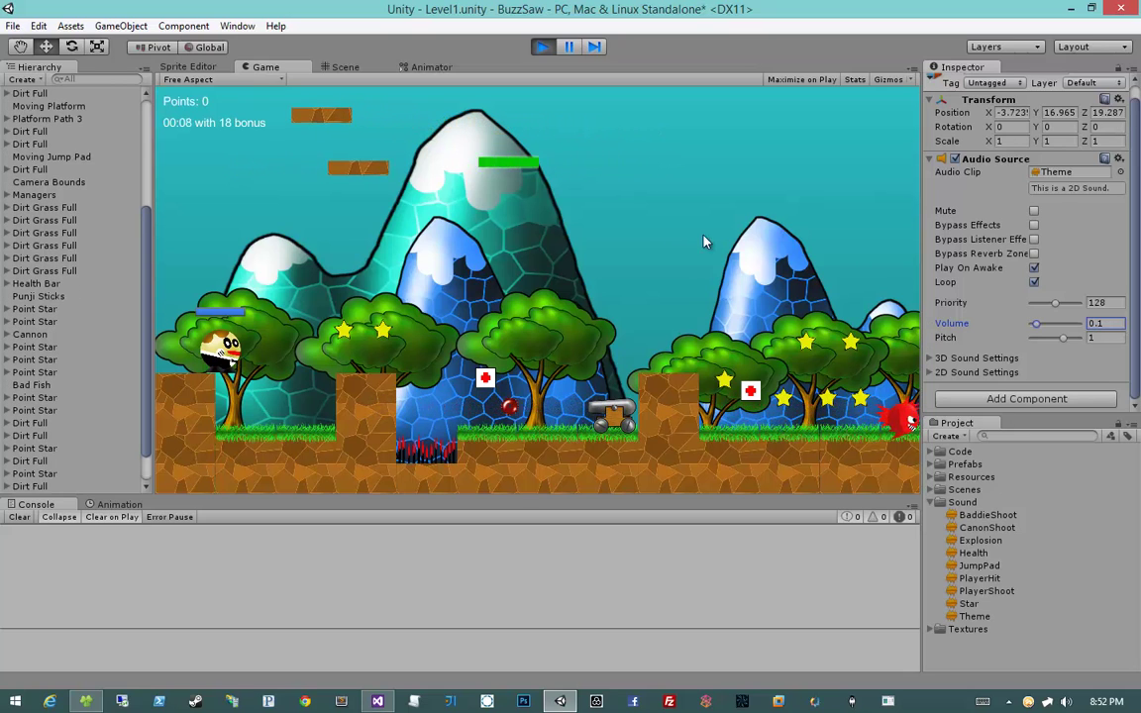
Step: Play-test the level with the quieter music, moving and jumping the player around the first stars, and stop the game
left_click(428, 247)
key("d")
key("space")
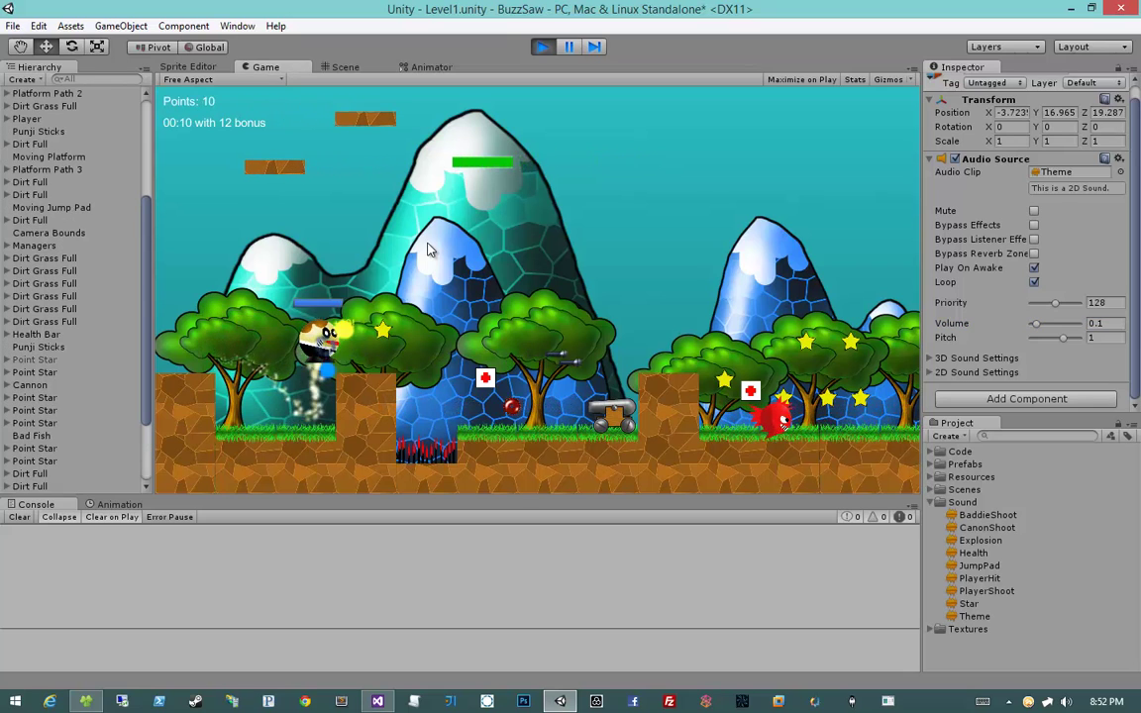
key("space")
key("a")
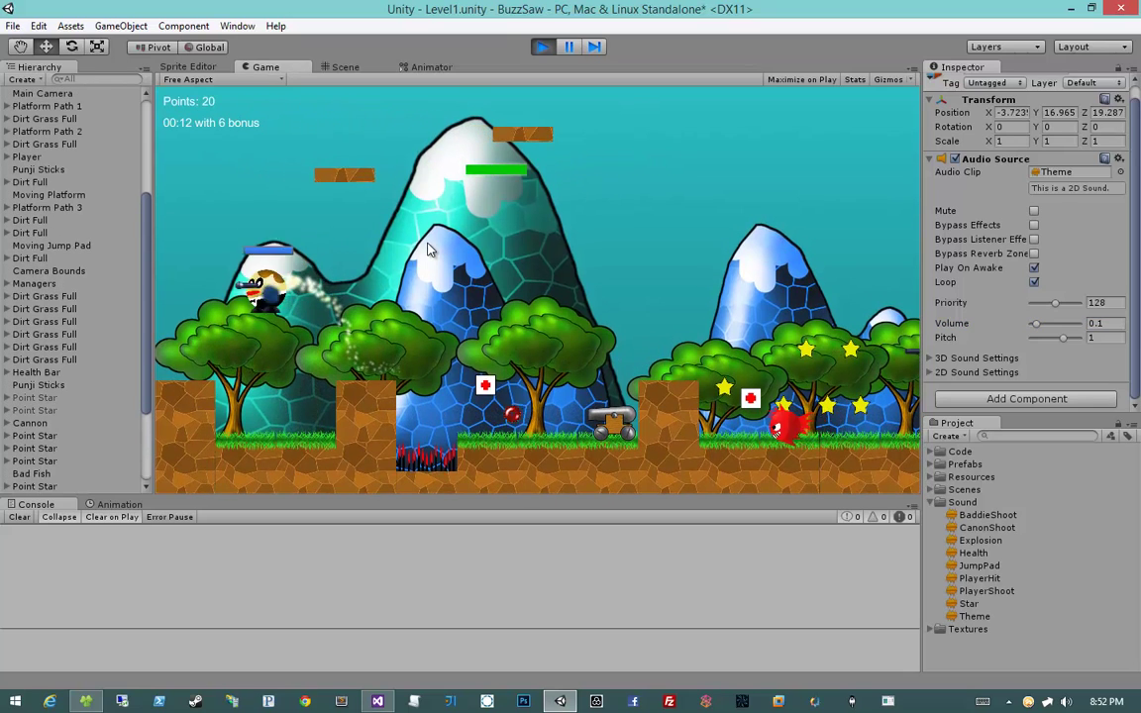
left_click(542, 46)
Step: Set the Theme audio source's volume to 0.1 in edit mode, save the scene and deselect the object
left_click(1095, 323)
type("0.1")
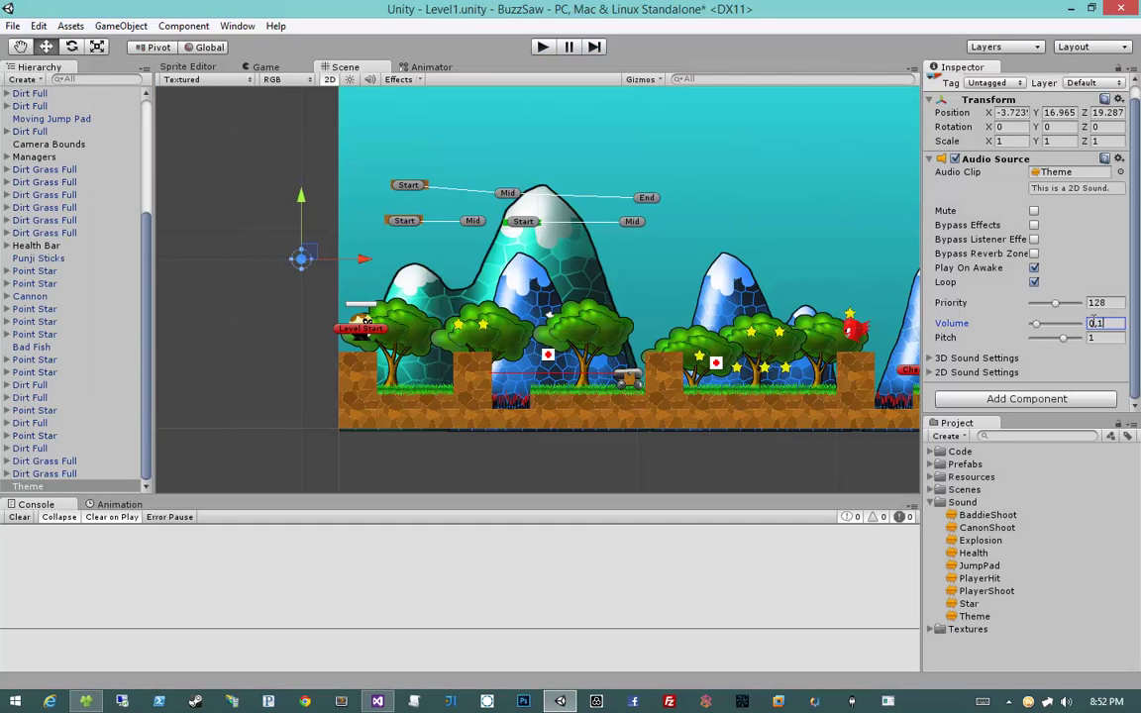
key("ctrl+s")
left_click(285, 323)
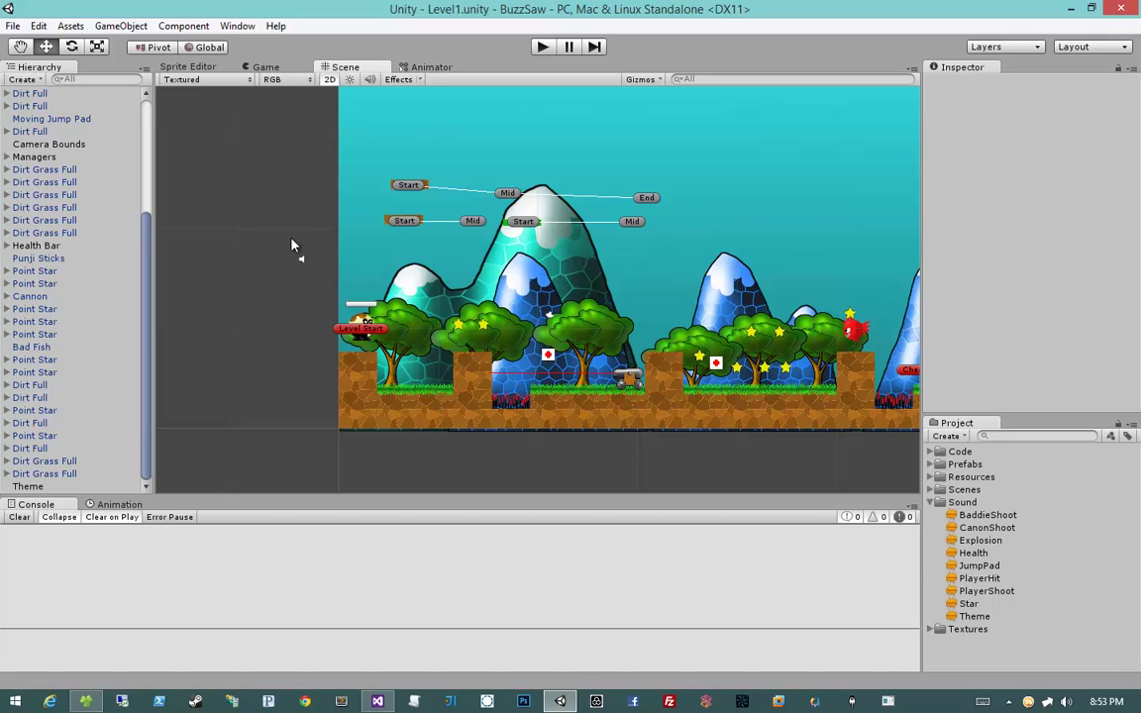
left_click(91, 701)
left_click(362, 461)
left_click(806, 303)
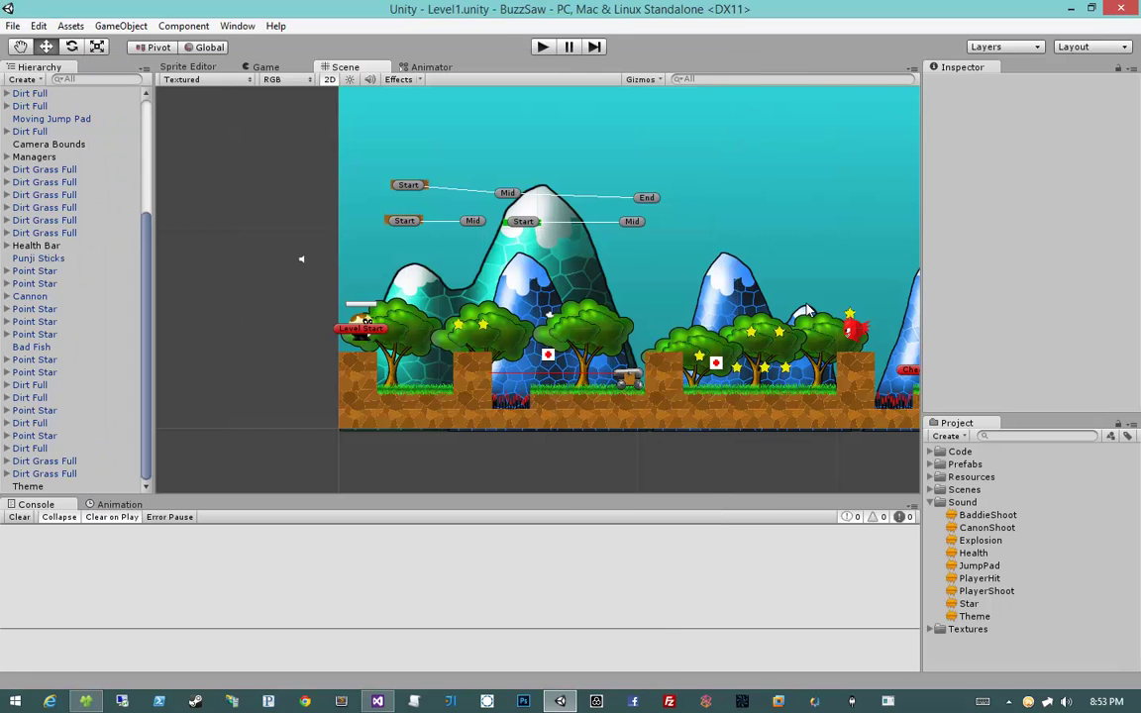
Step: Inspect the BaddieShoot, CanonShoot and Explosion clips in the Sound folder one after another
left_click(998, 514)
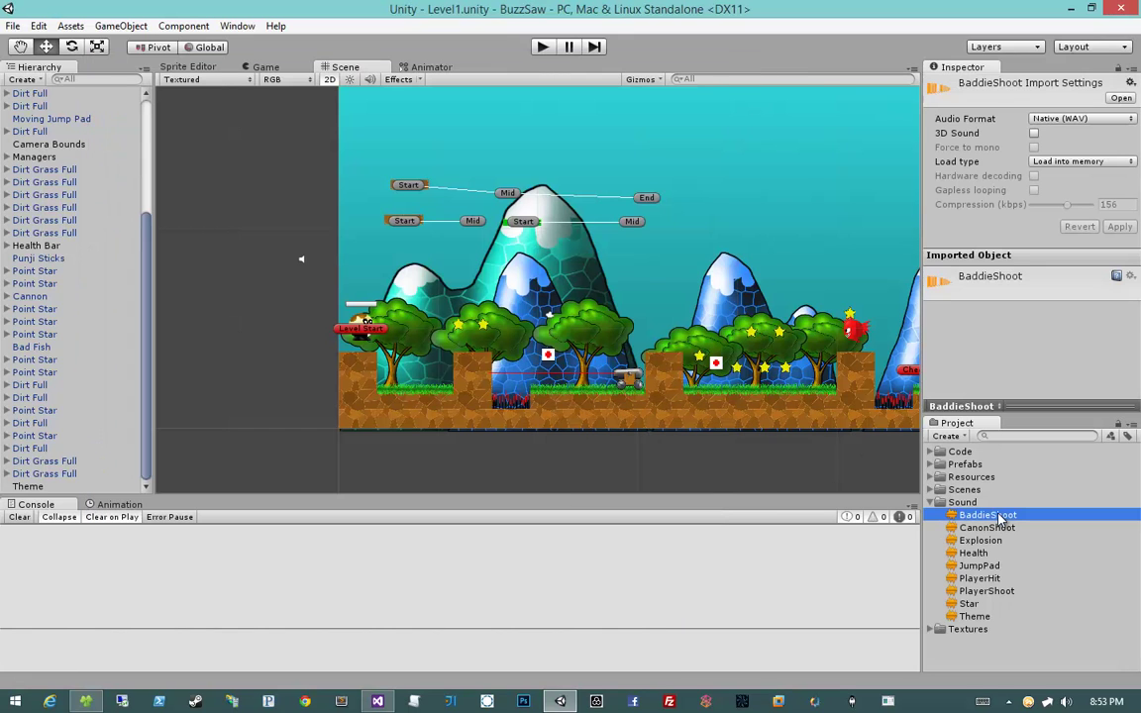
left_click(935, 284)
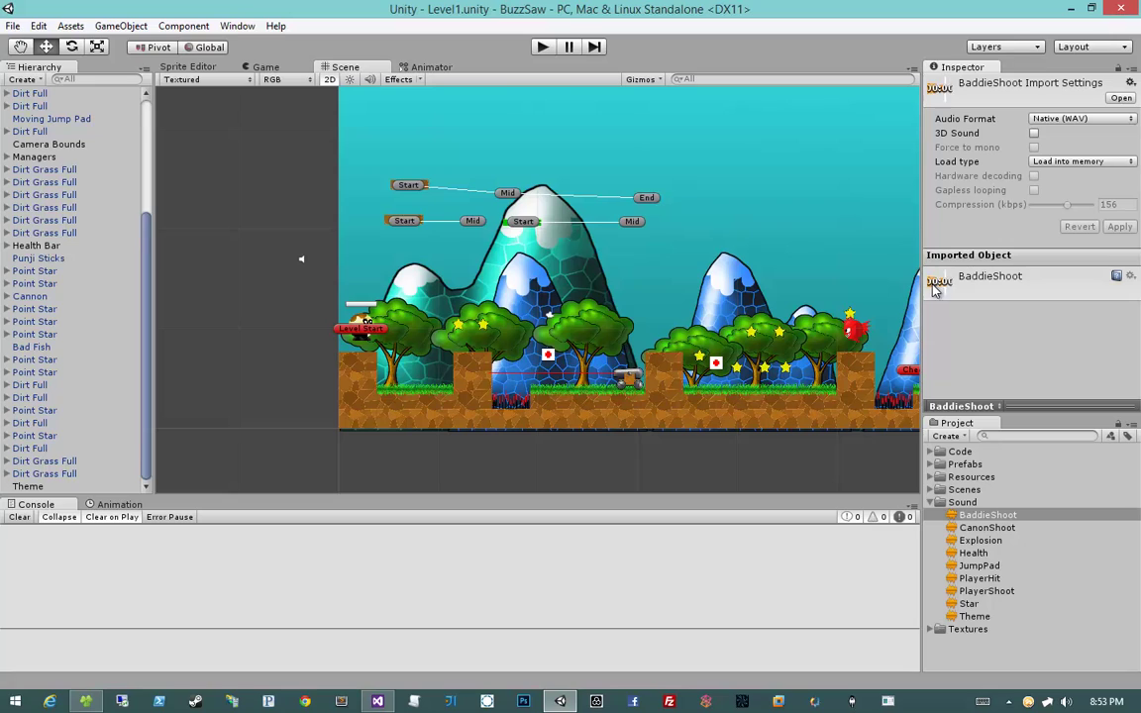
left_click(969, 529)
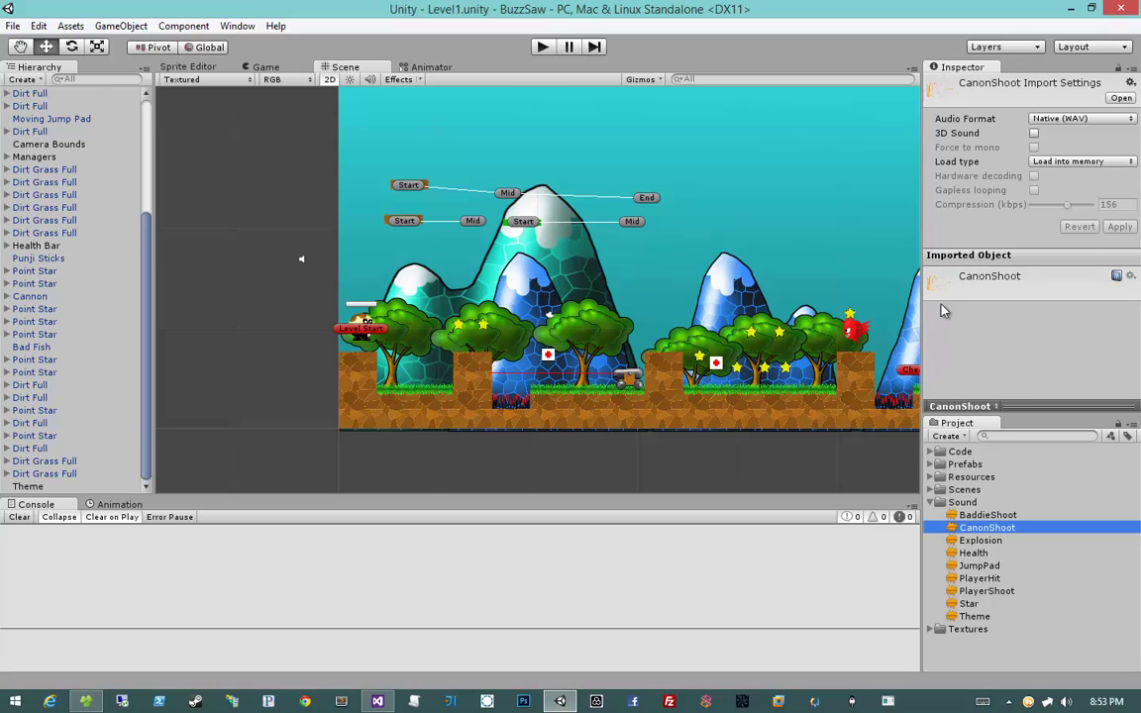
left_click(942, 285)
left_click(969, 541)
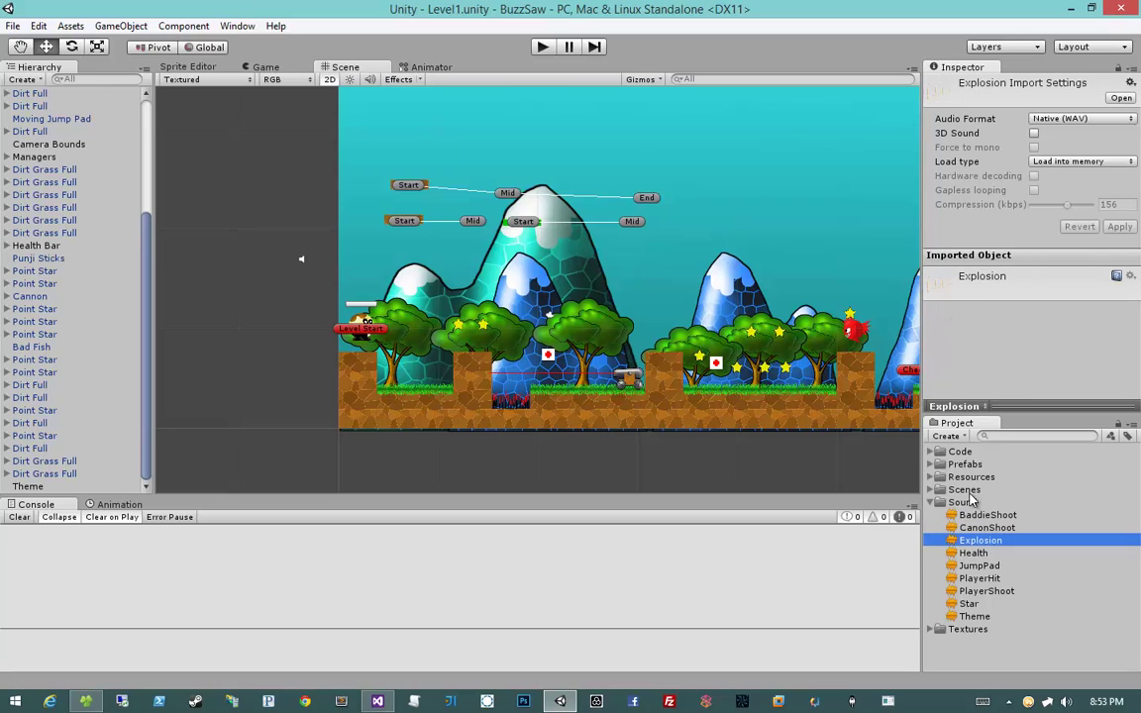
left_click(935, 286)
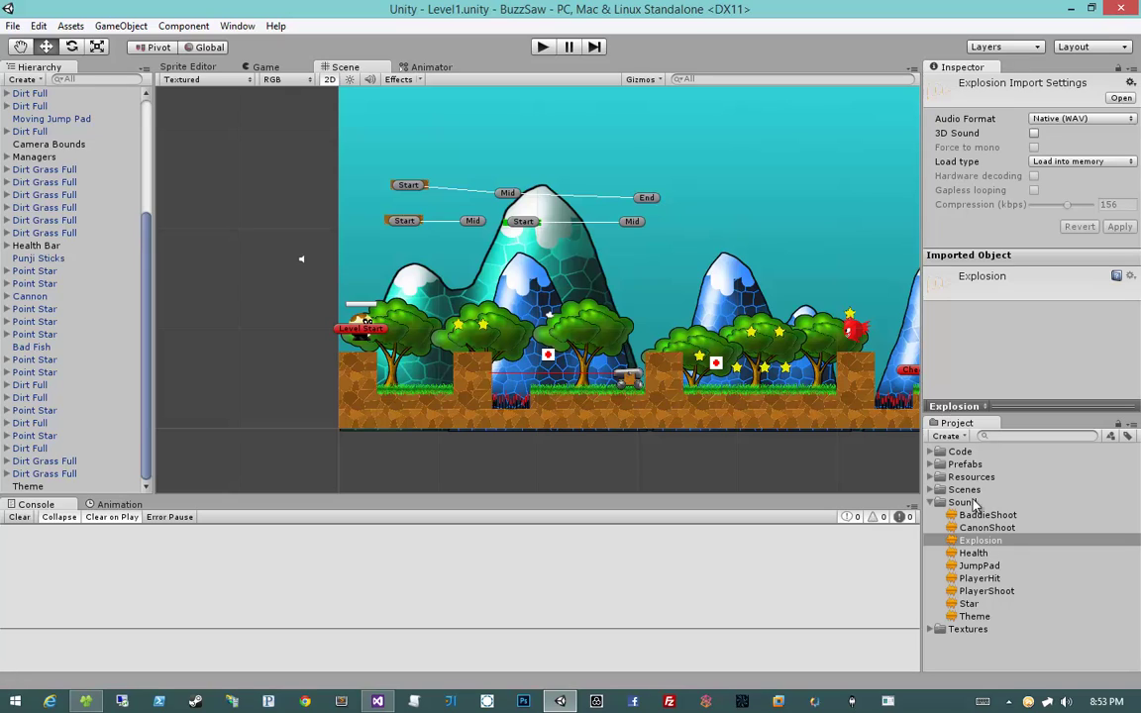
Step: Look through the clips from Health to Star in the Sound folder, and return to PlayerShoot and PlayerHit
left_click(973, 552)
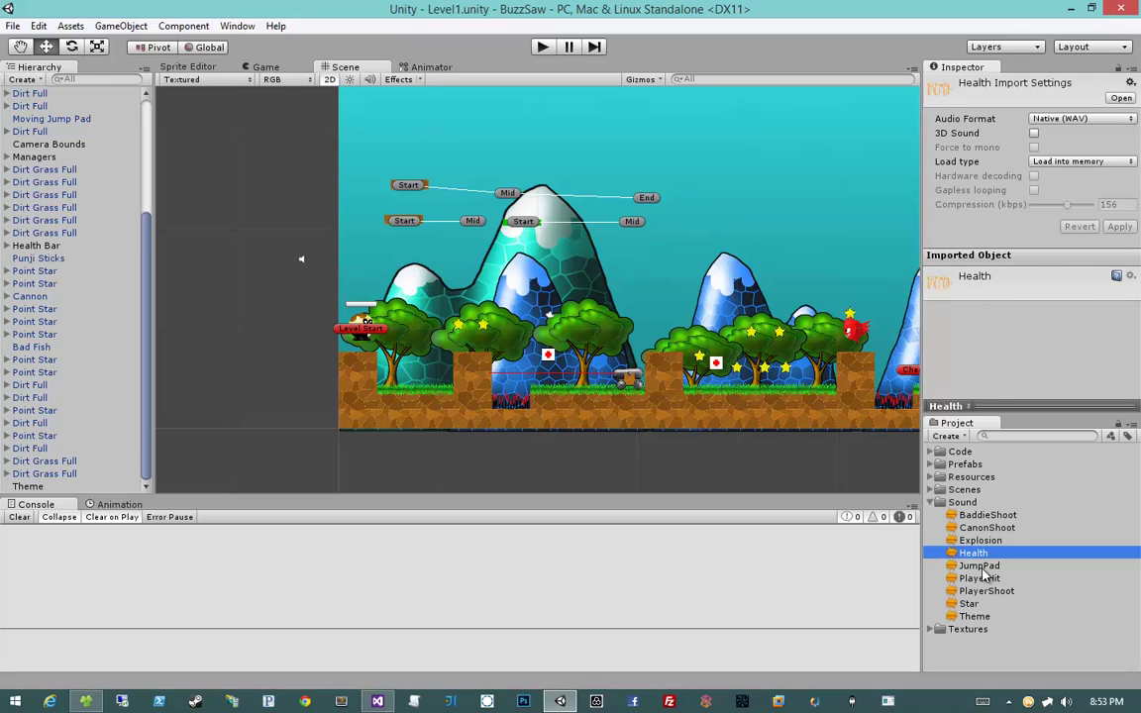
key("Down")
key("Down")
key("Down")
key("Down")
key("Down")
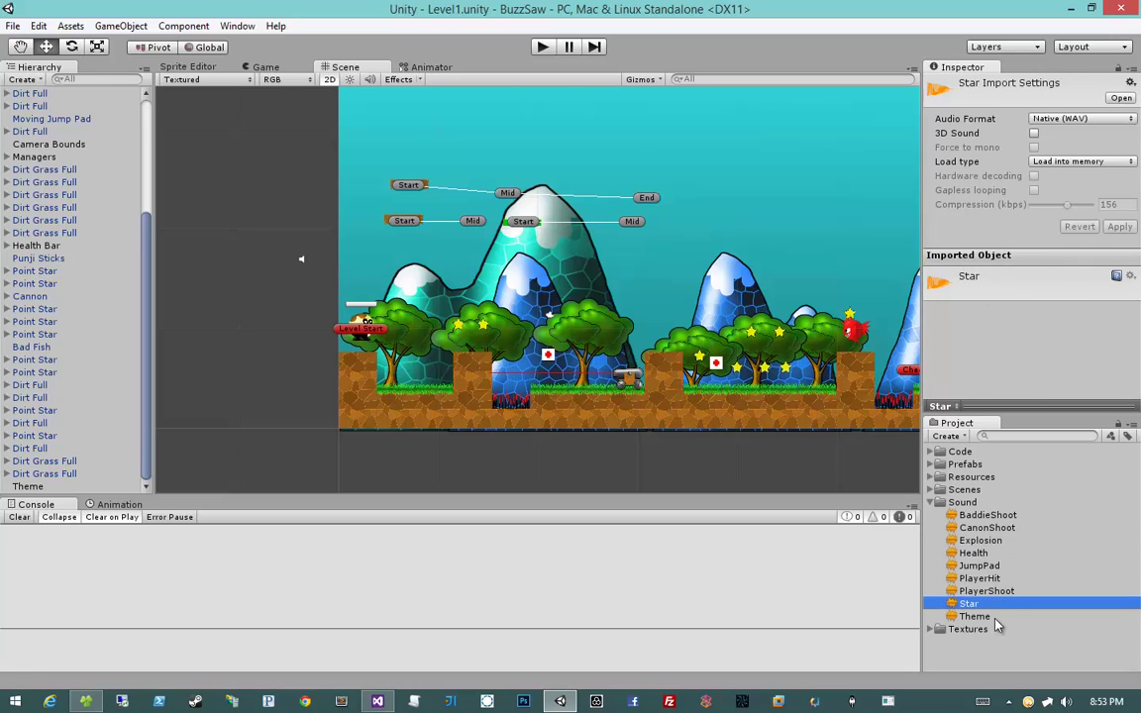
left_click(987, 592)
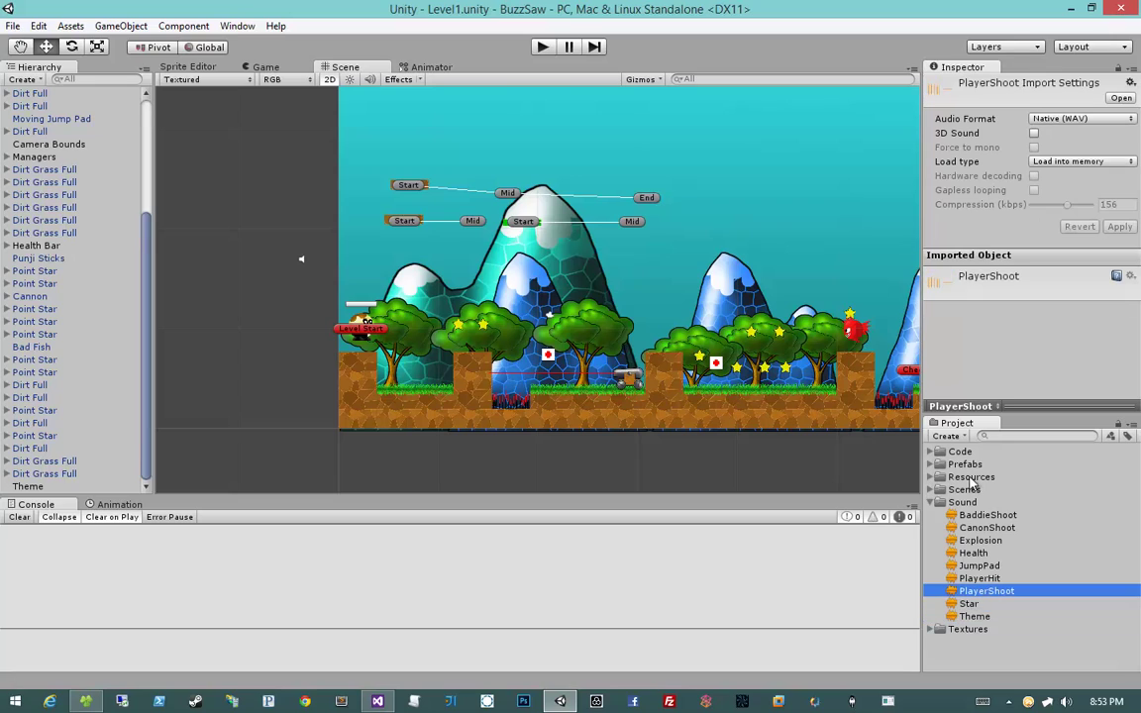
left_click(946, 287)
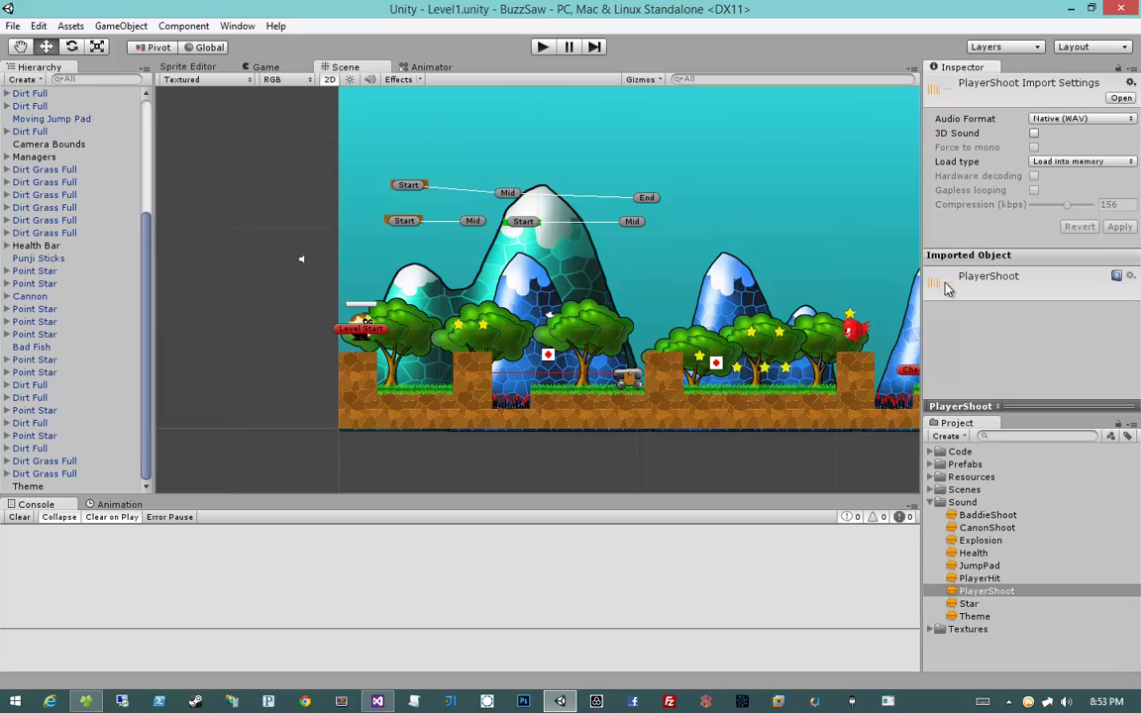
left_click(970, 582)
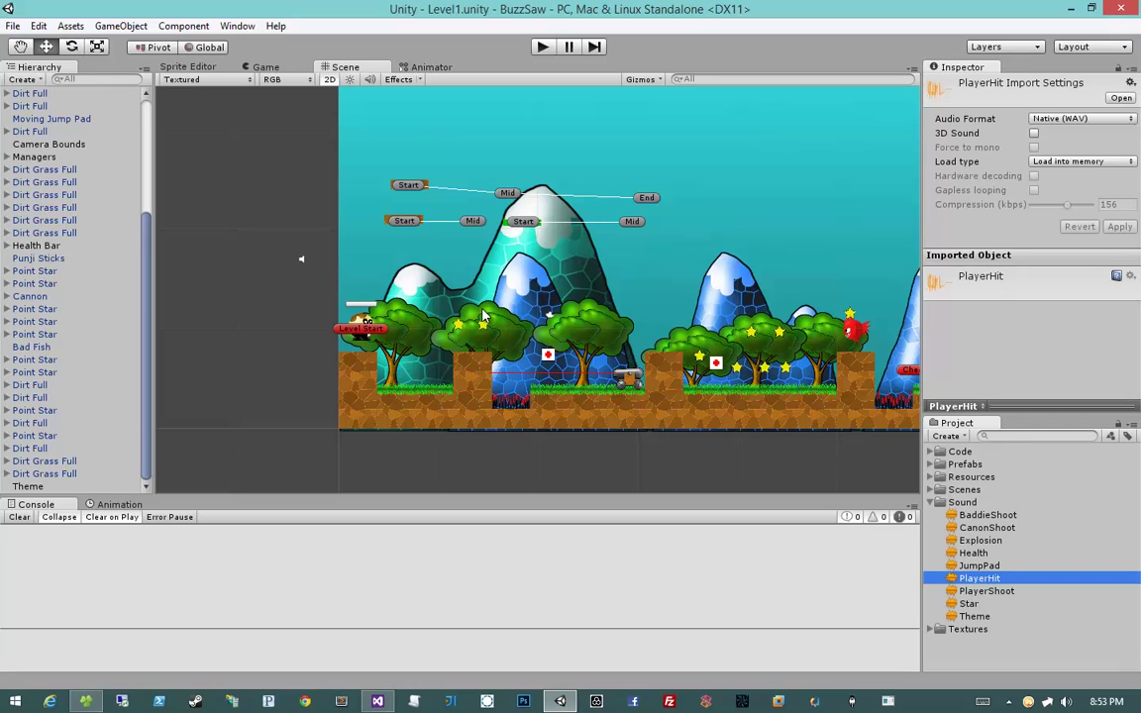
middle_click_drag(468, 307, 429, 297)
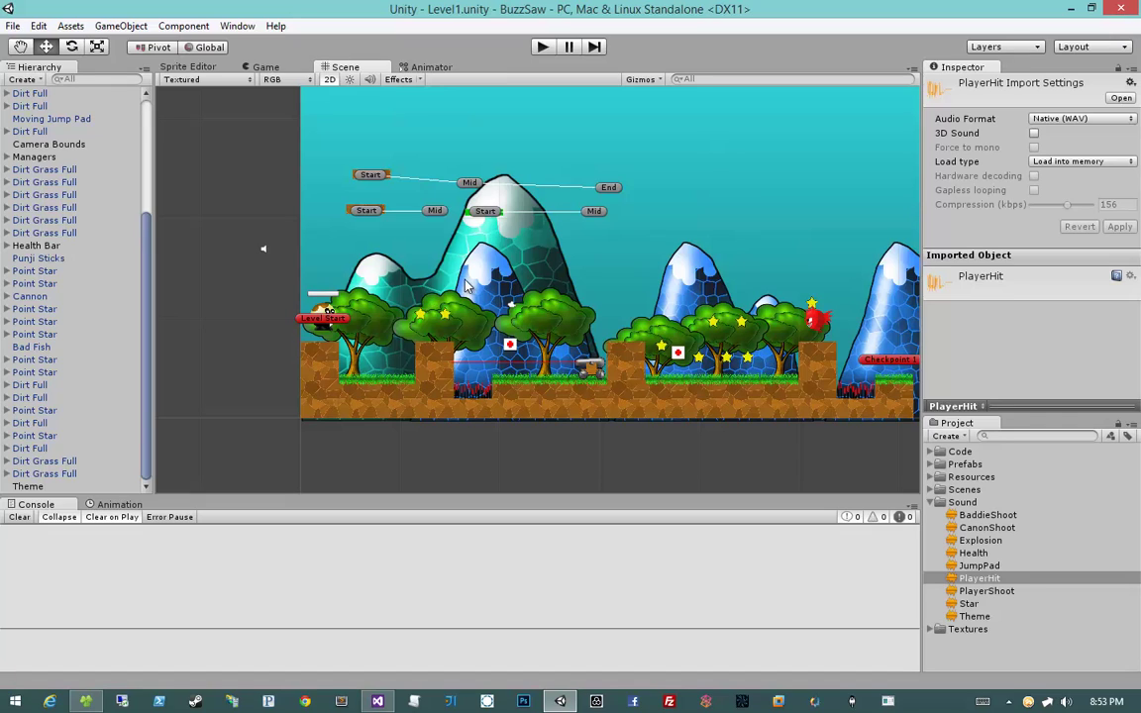
middle_click_drag(421, 256, 436, 239)
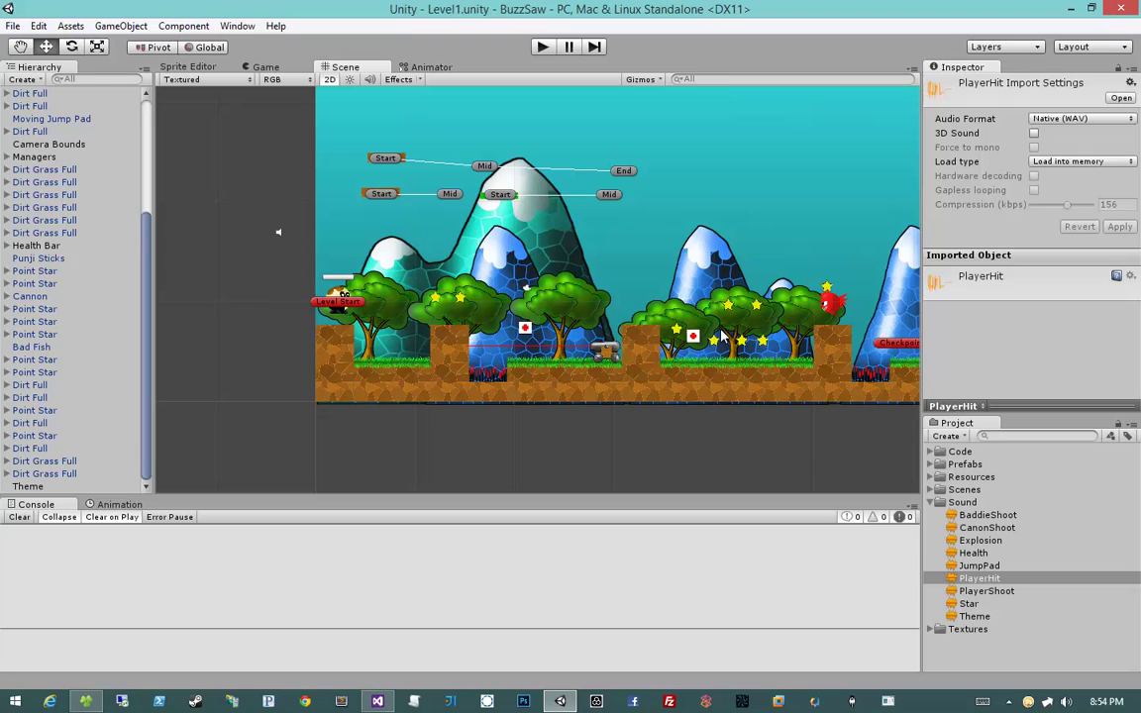